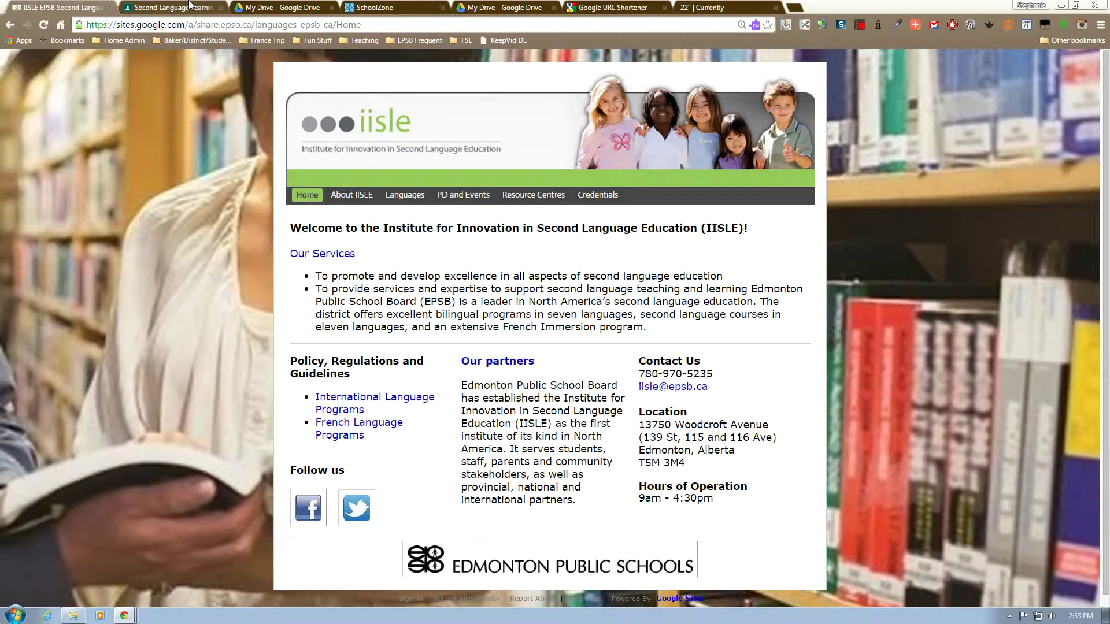
Switch from the IISLE site to the Second Language Learning Technologies class in Google Classroom.
left_click(190, 5)
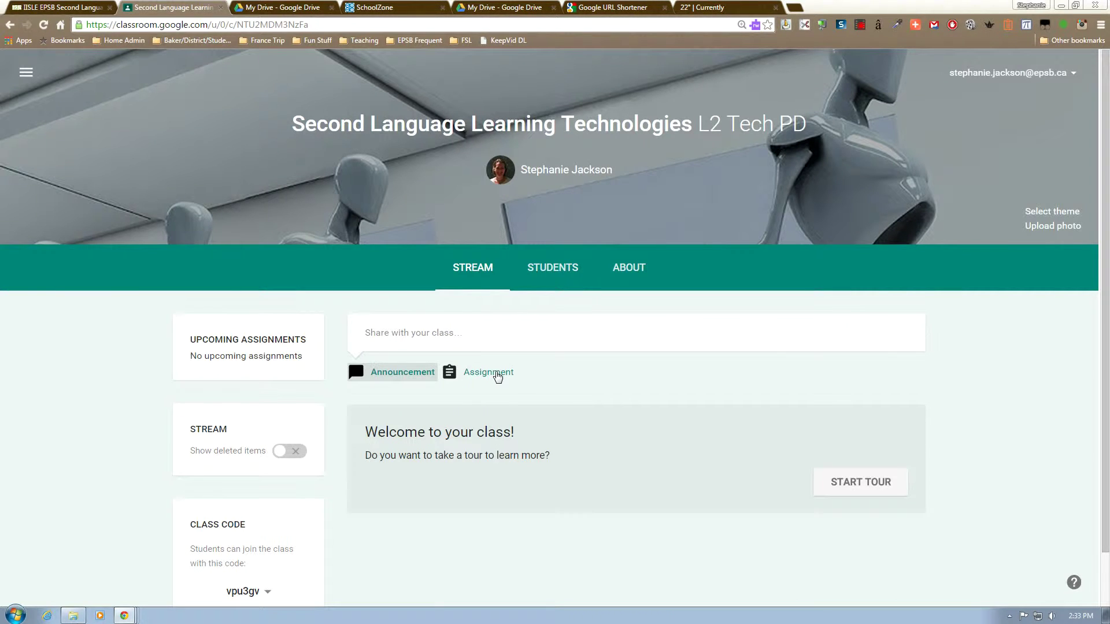
Create an assignment titled 'Brainstorm and Acrostic Poem' with pasted student instructions.
left_click(497, 377)
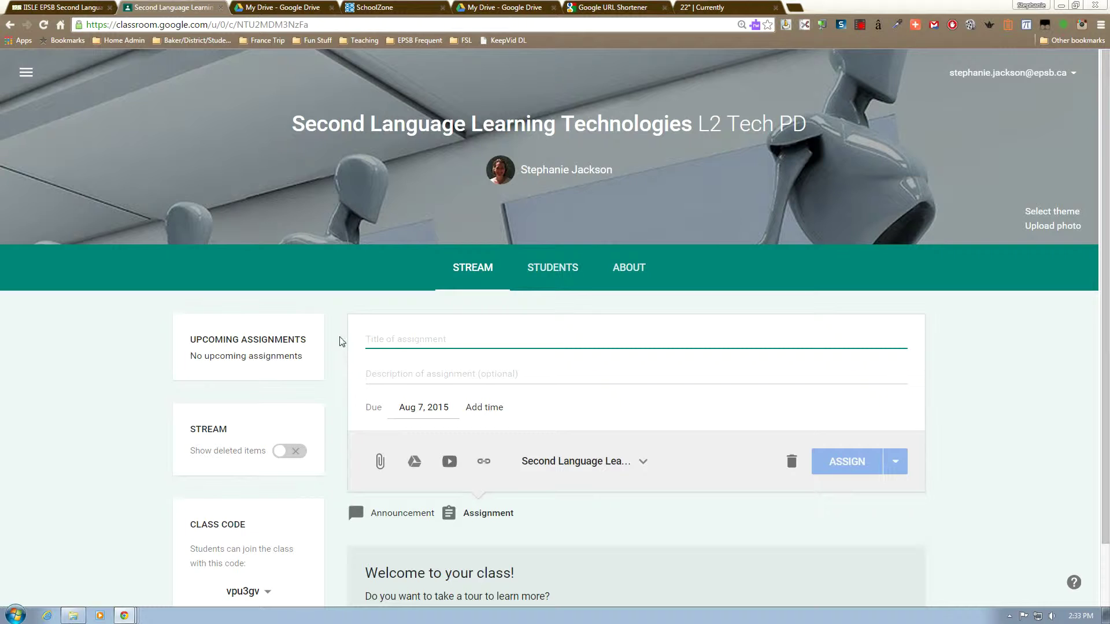
type("Brainstorm and Acrostic Poem")
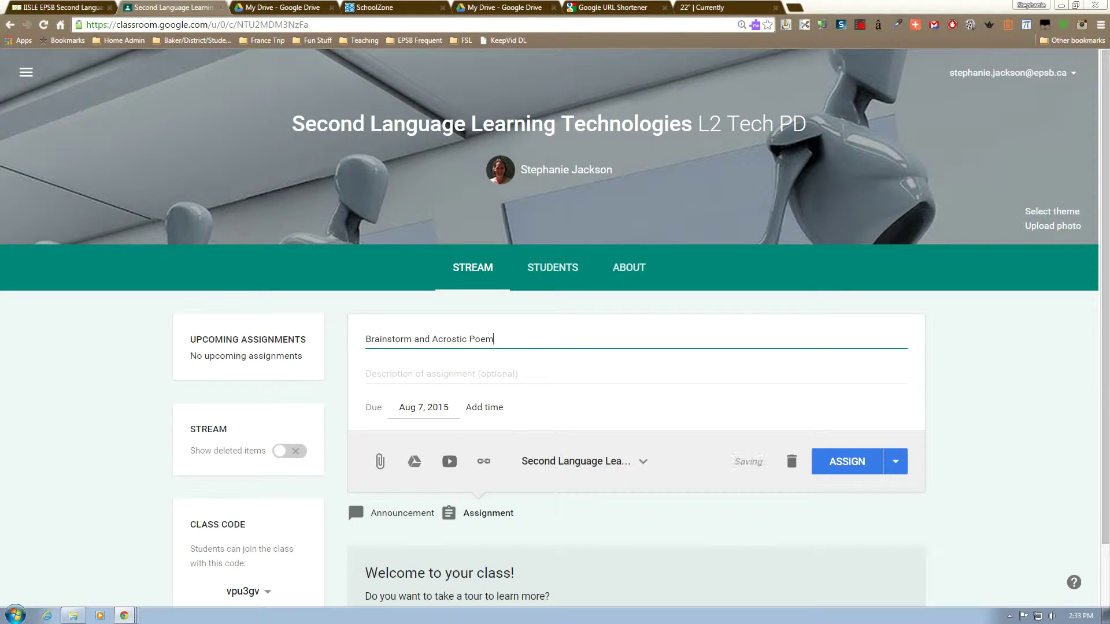
left_click(470, 375)
type("Open the assignment to create your own copy of the task templates.")
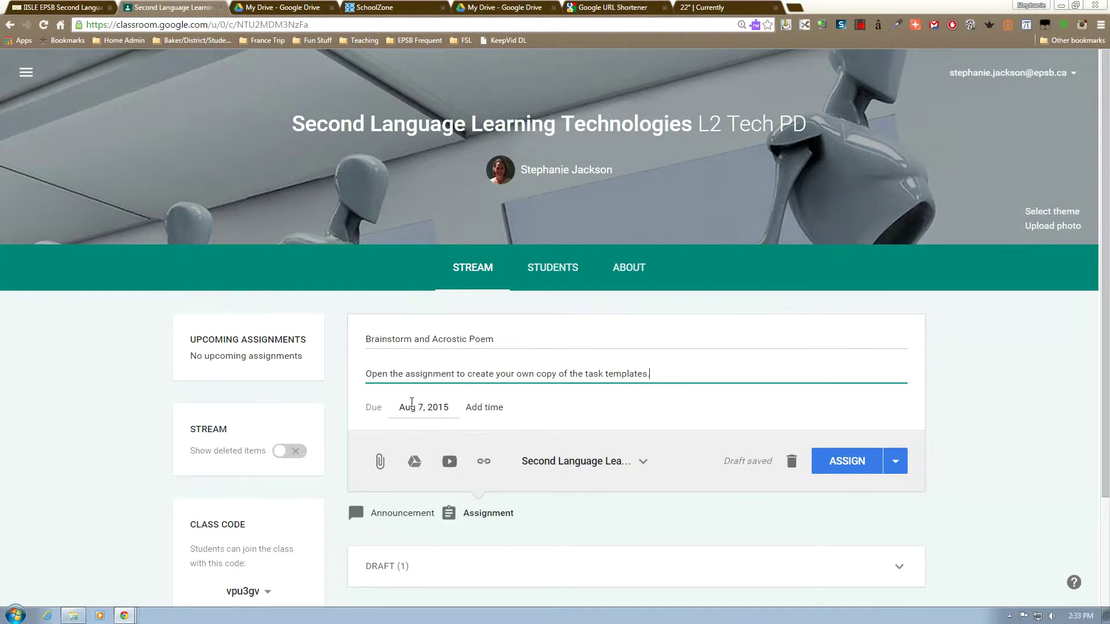
Set the assignment's due date to Aug 21, 2015 and bring up the Drive file picker.
left_click(413, 406)
left_click(520, 545)
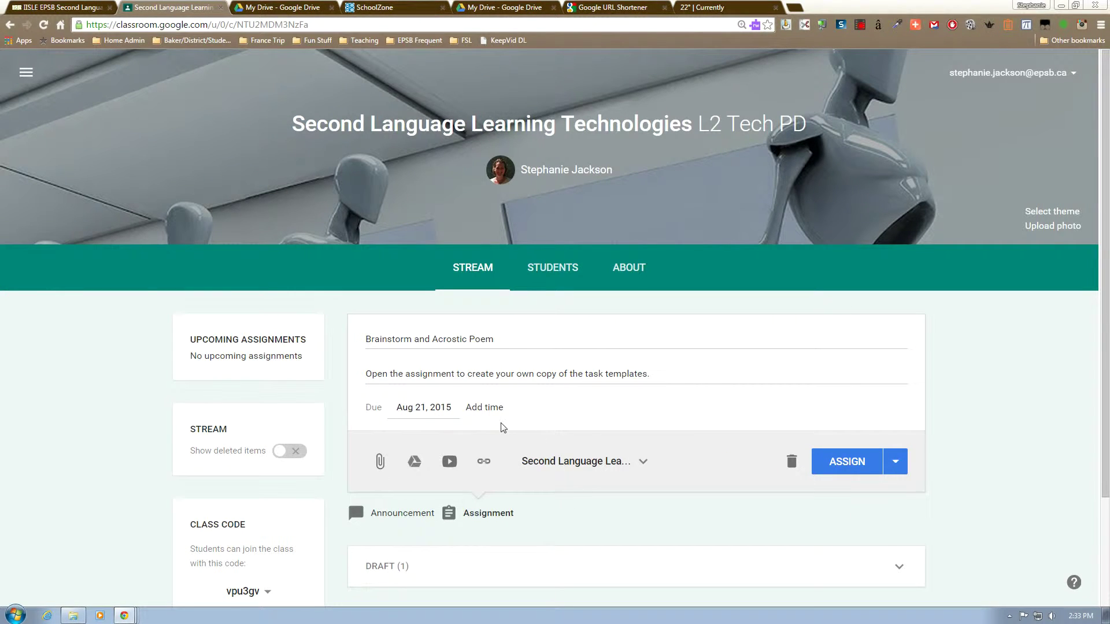
left_click(414, 461)
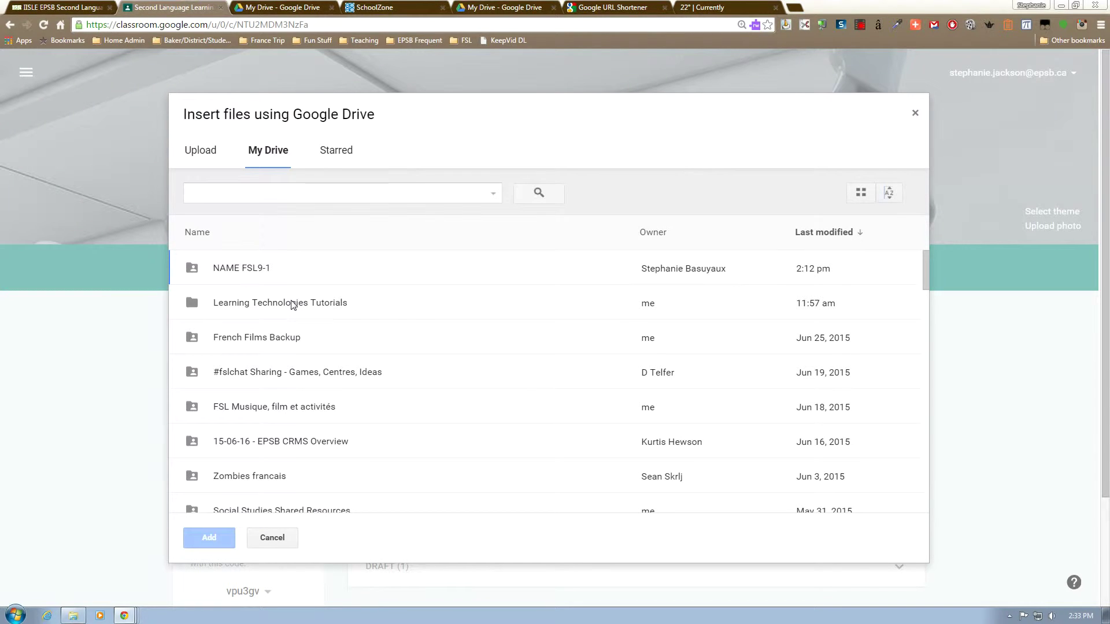
Attach the Brainstorming Web (part 1) template, then find and attach the Acrostic Poem (part 2) template by searching 'template acrostic'.
double_click(293, 304)
double_click(339, 289)
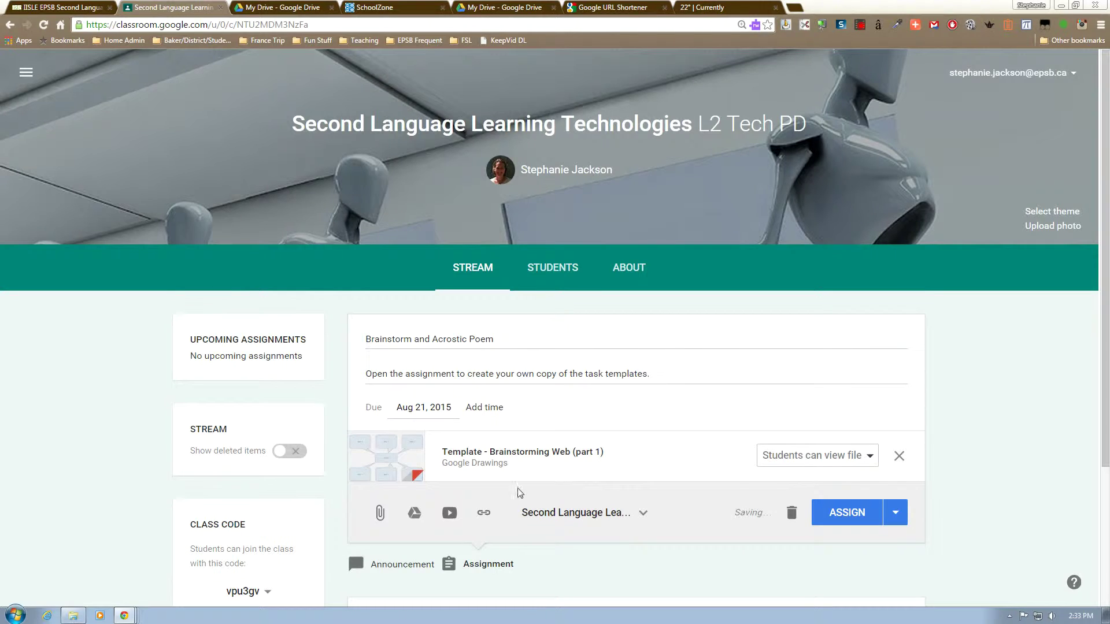
left_click(413, 514)
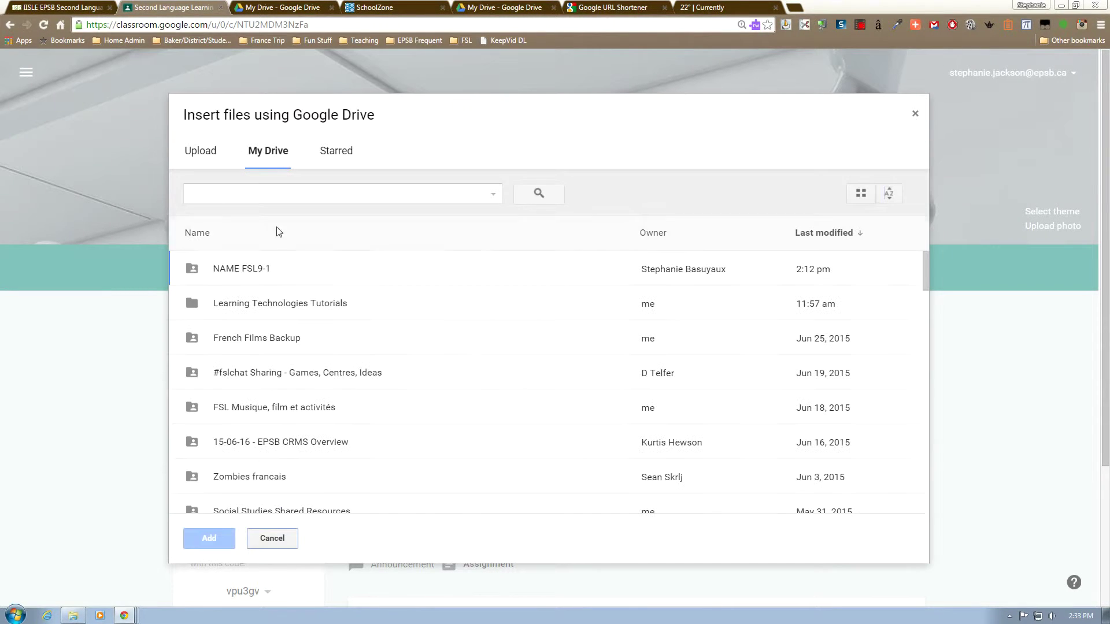
type("temp")
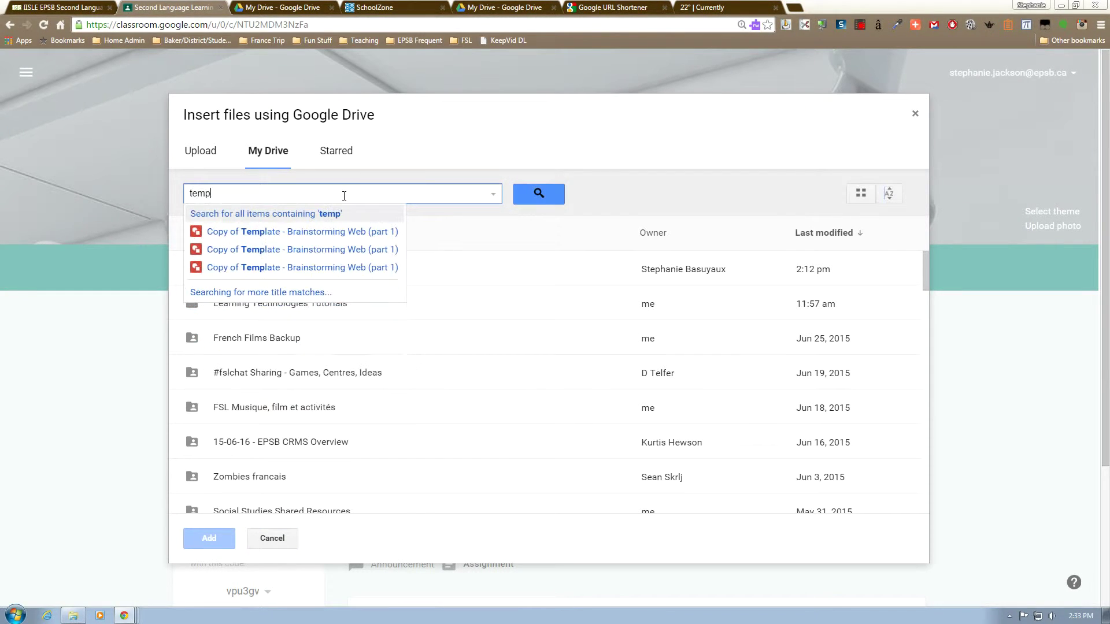
type("late acrostic")
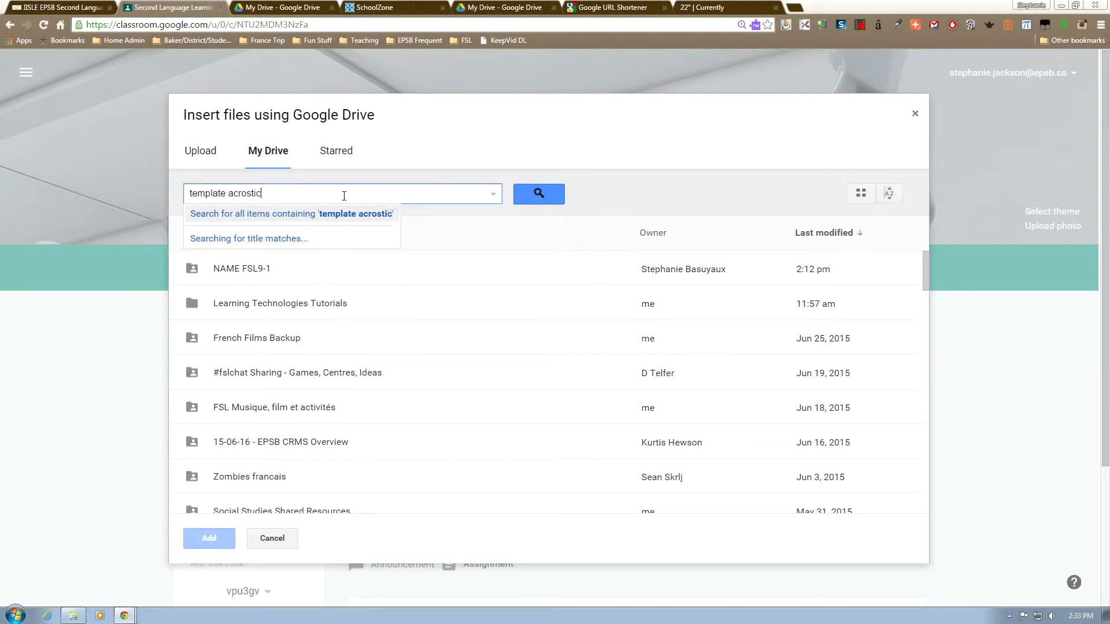
key("Return")
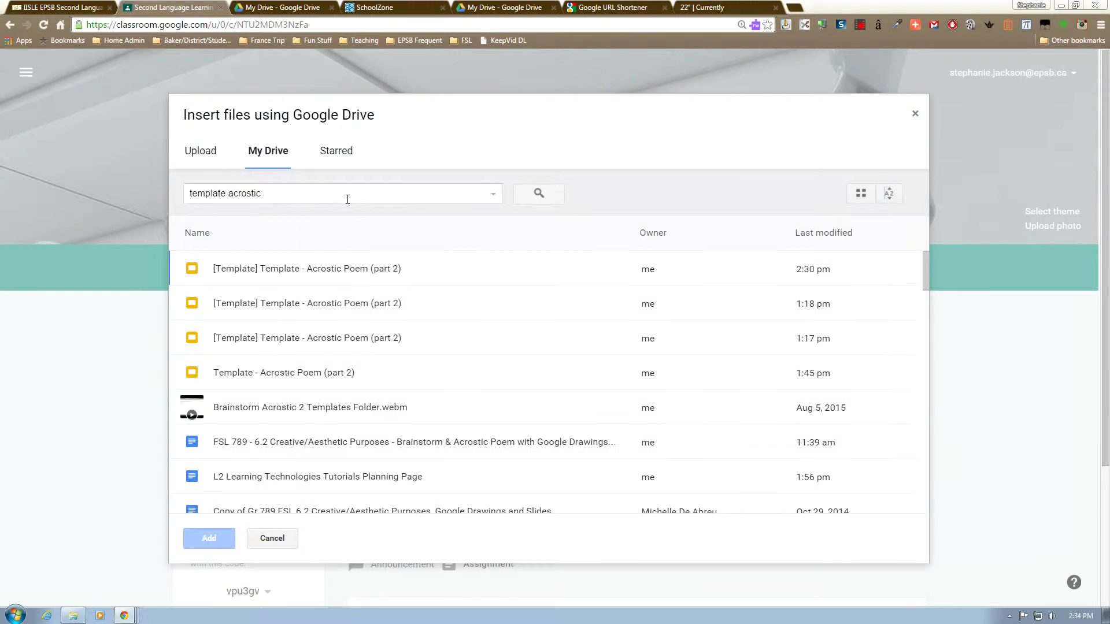
double_click(321, 374)
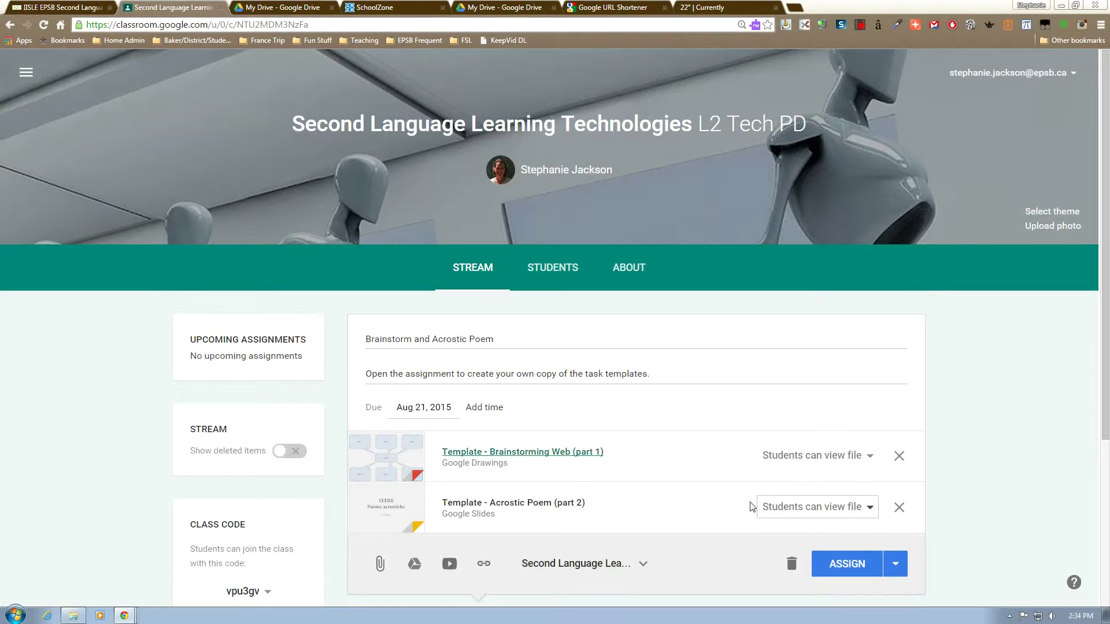
Set both the Acrostic Poem and Brainstorming Web attachments to 'Make a copy for each student'.
left_click(830, 509)
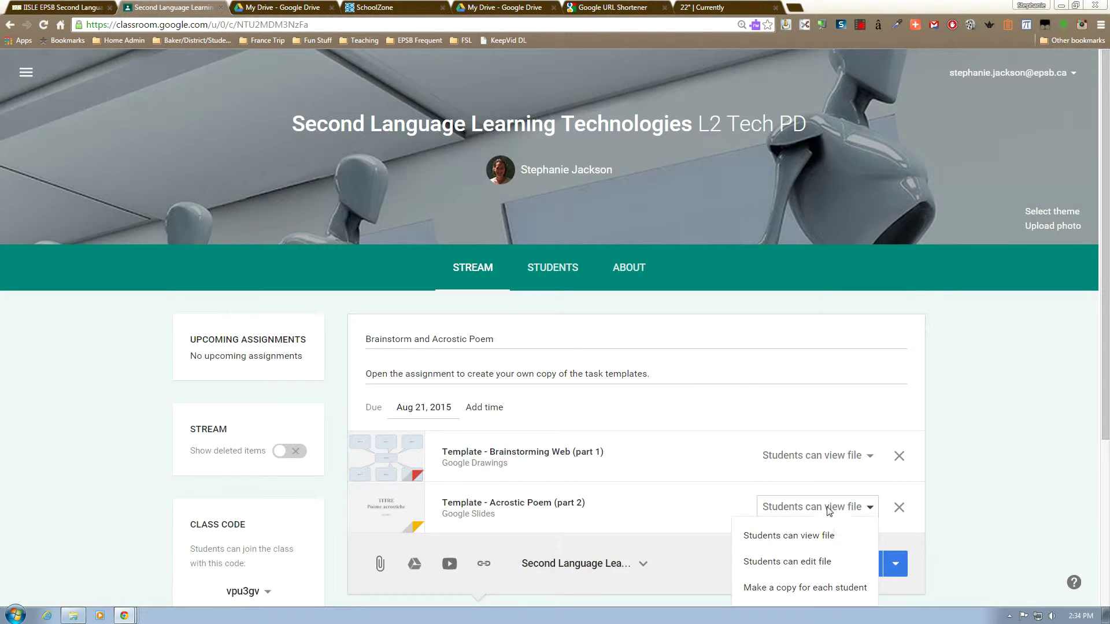
left_click(813, 589)
left_click(813, 466)
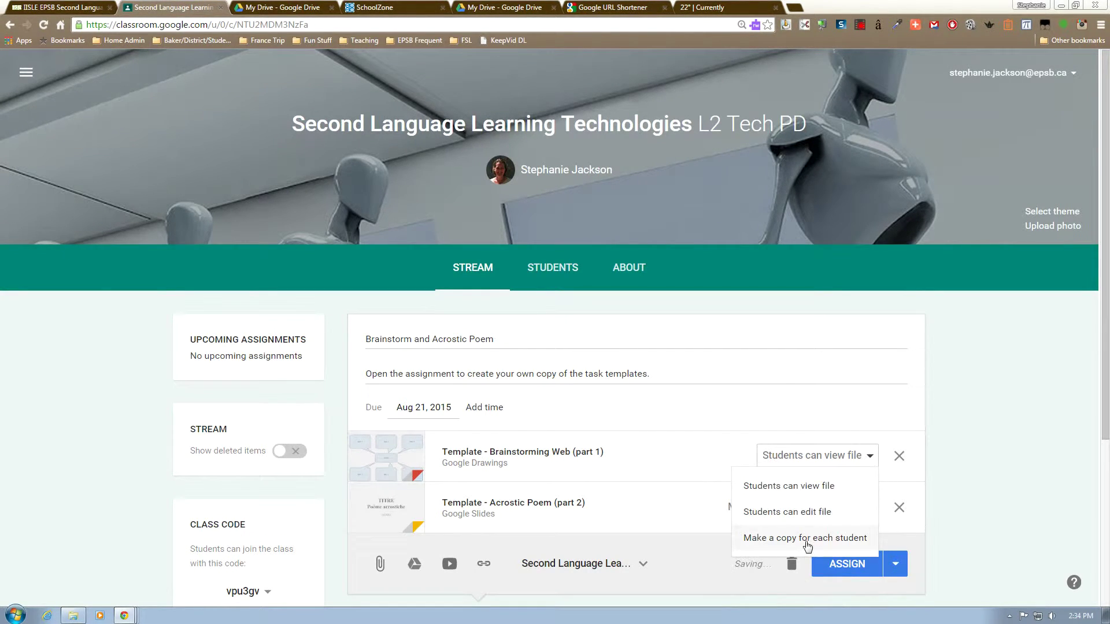
left_click(807, 540)
Post the assignment to the class and open its student work page.
left_click(838, 564)
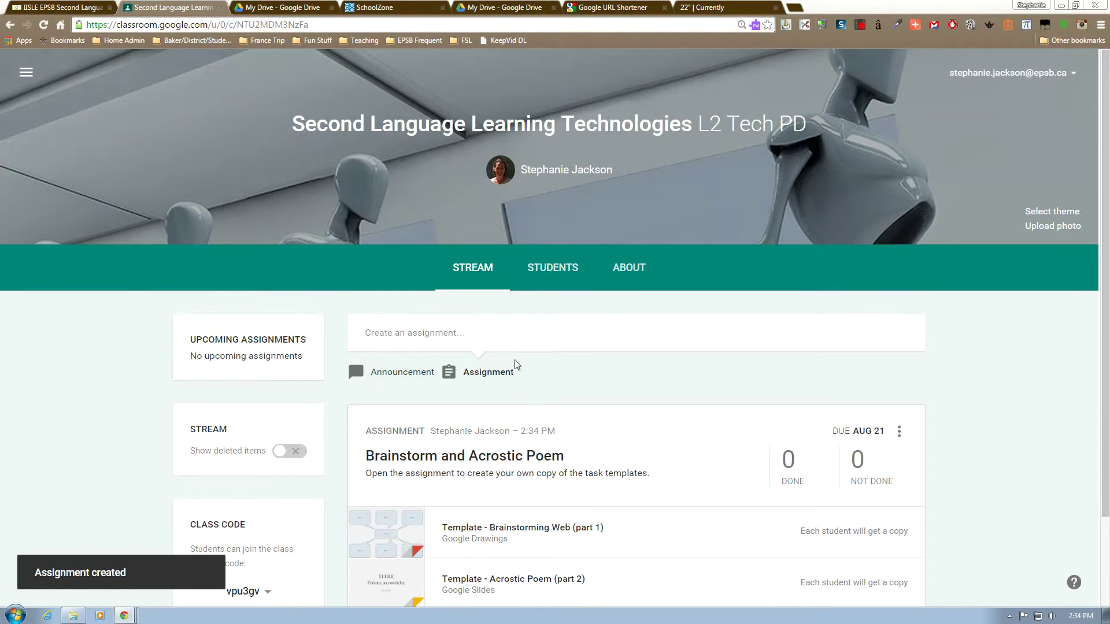
scroll(669, 523, "down", 1)
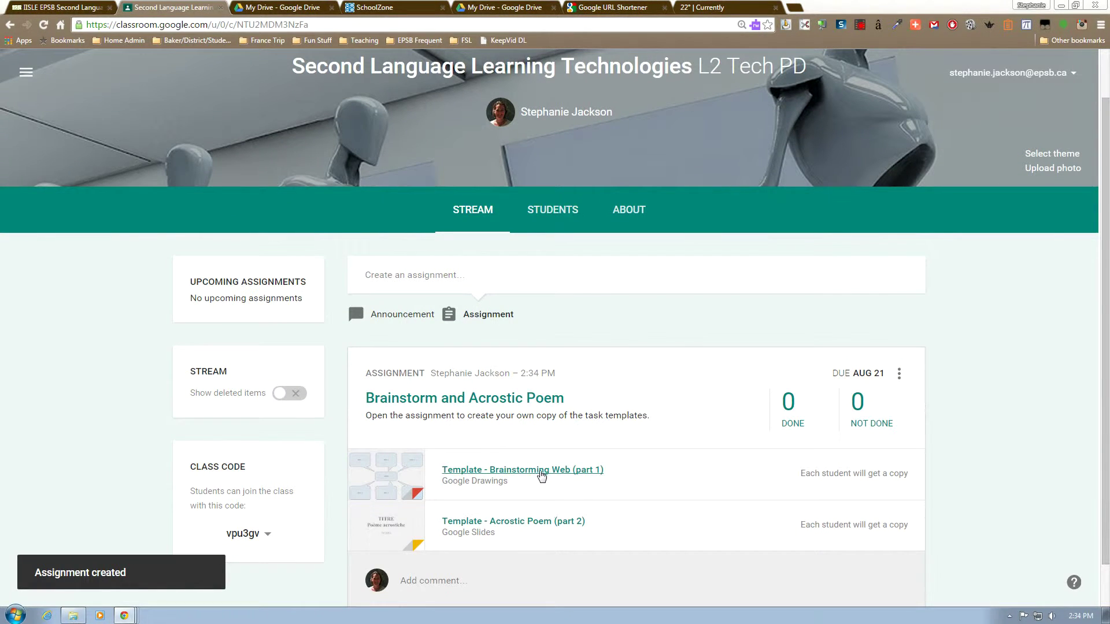
left_click(522, 401)
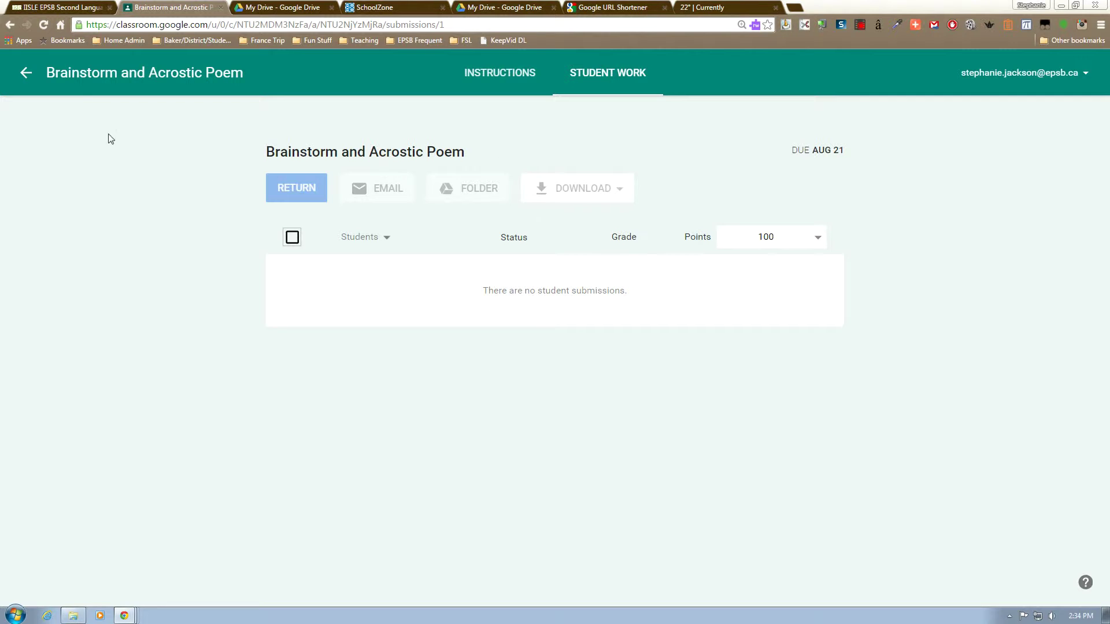
left_click(270, 7)
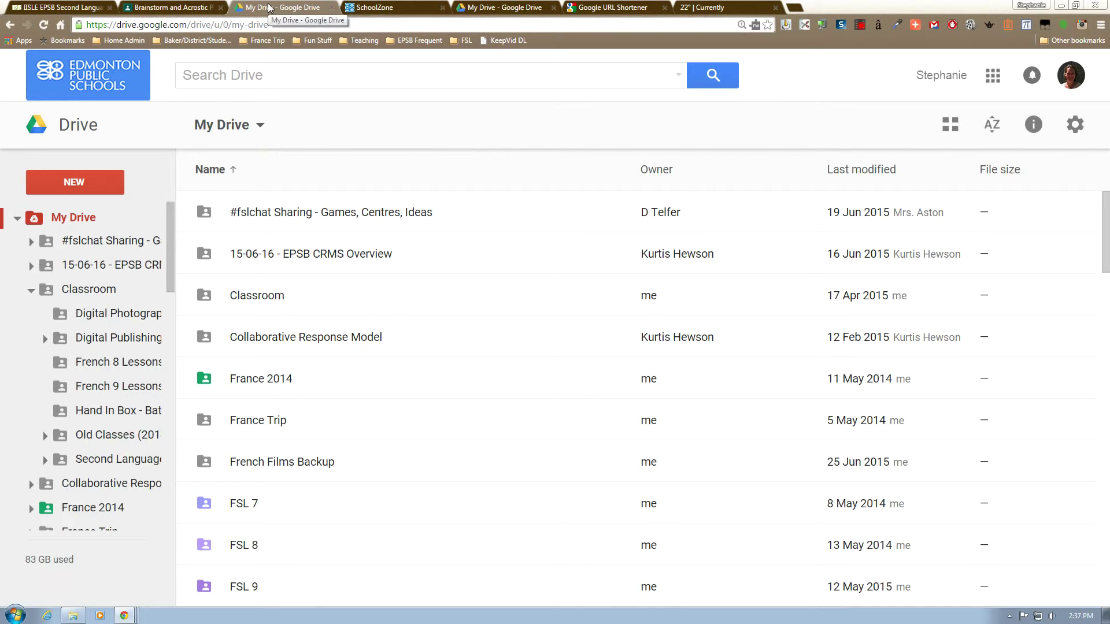
Go through Classroom and L2 Tech PD to Learning Technologies Tutorials and select the Brainstorming Web template.
double_click(236, 297)
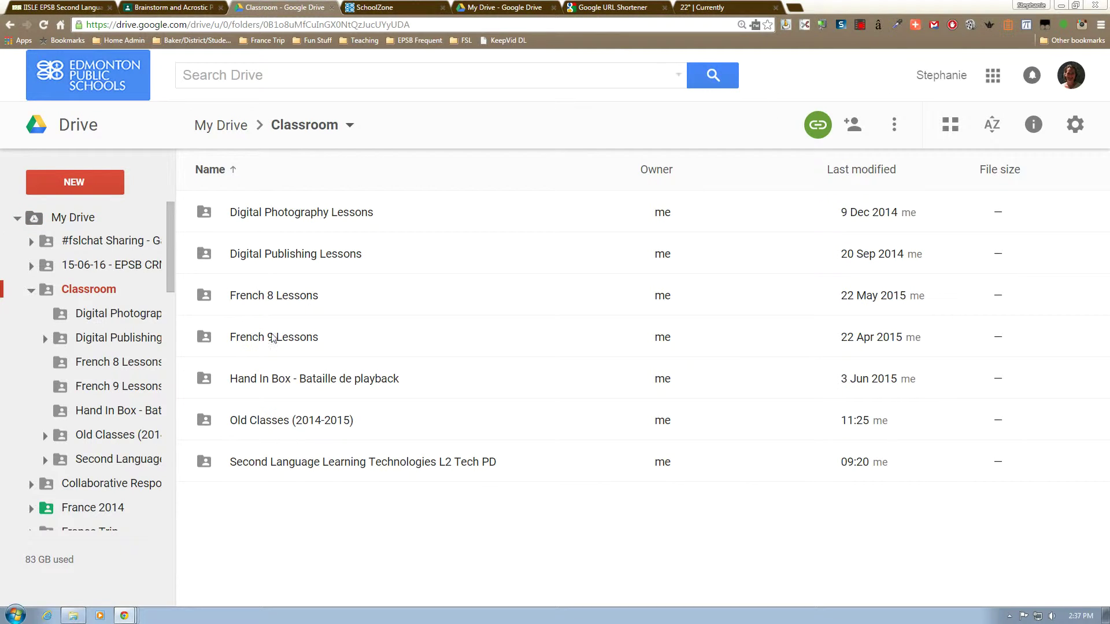
double_click(321, 460)
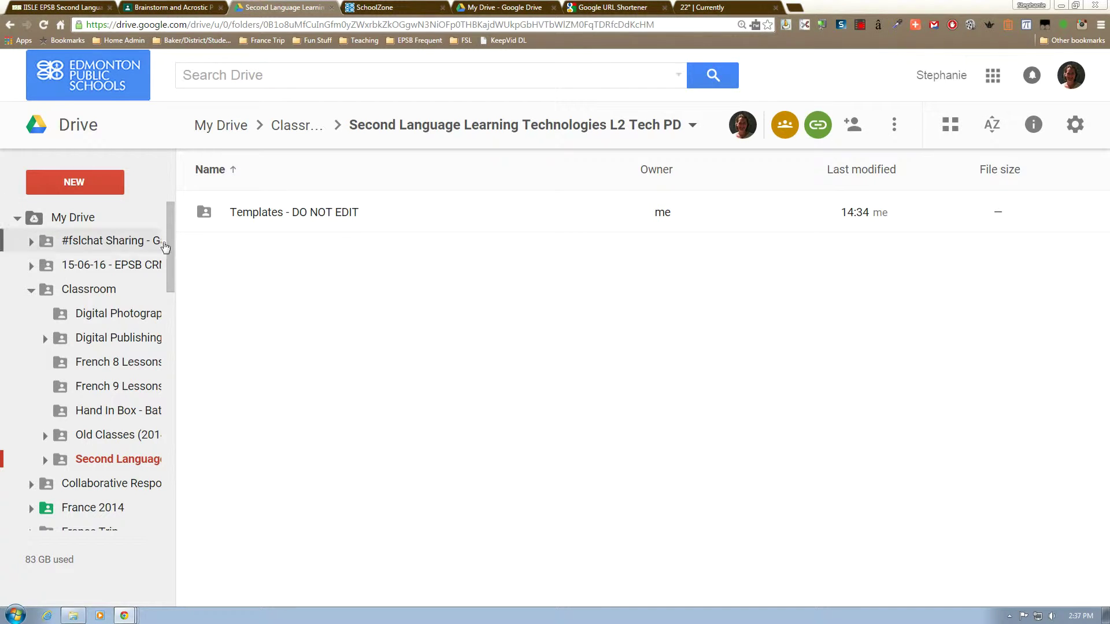
left_click_drag(169, 241, 165, 379)
left_click(126, 350)
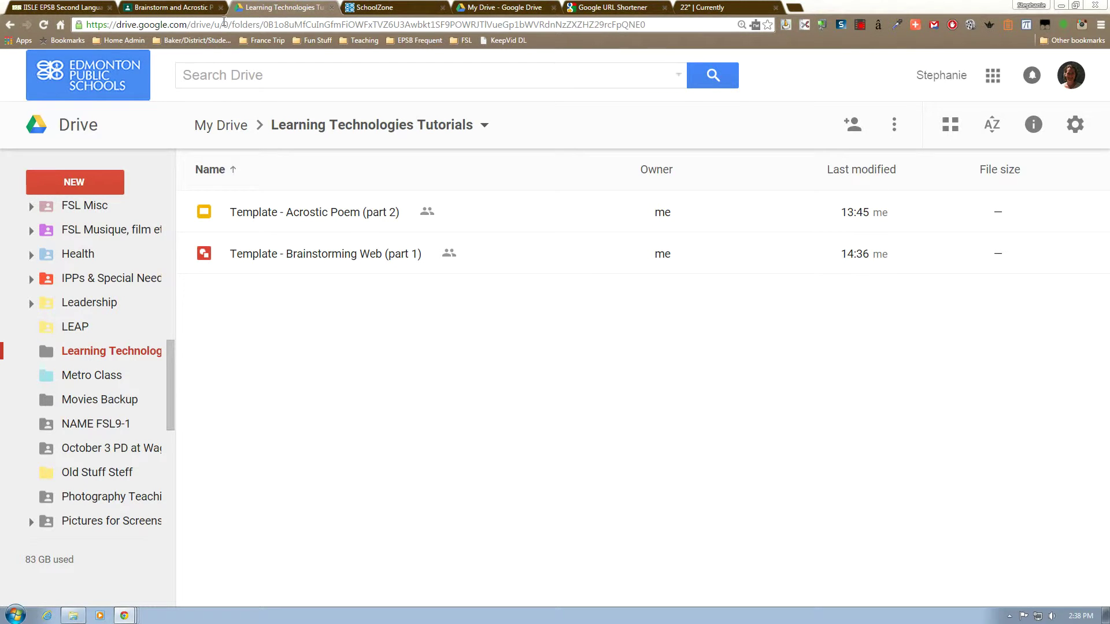
left_click(356, 254)
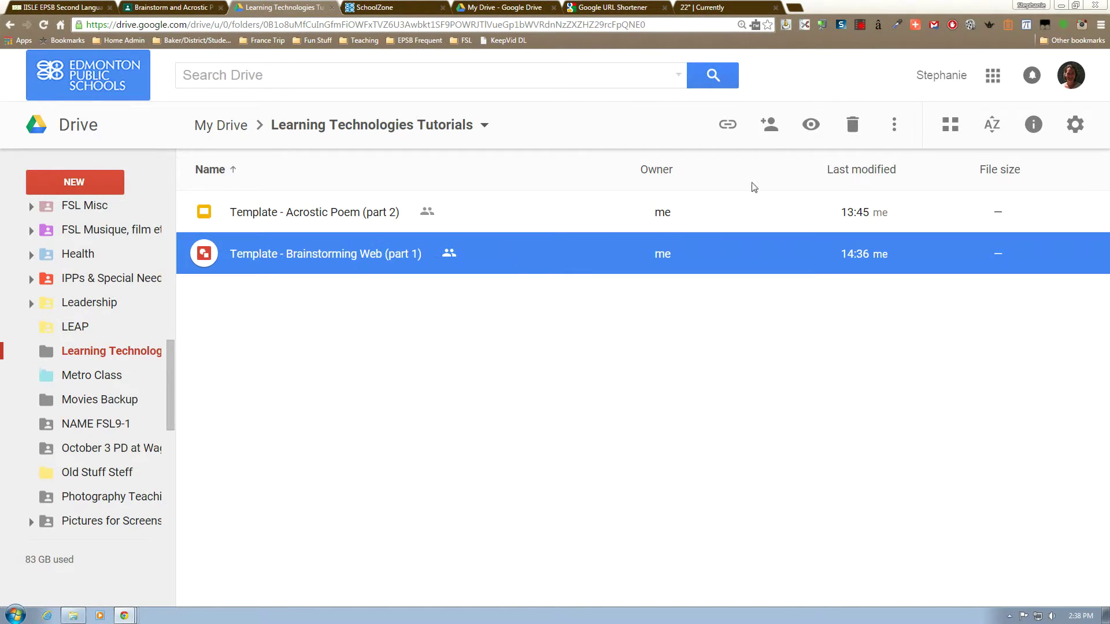
Make the Brainstorming Web template viewable by anyone with the link and copy that link.
left_click(770, 128)
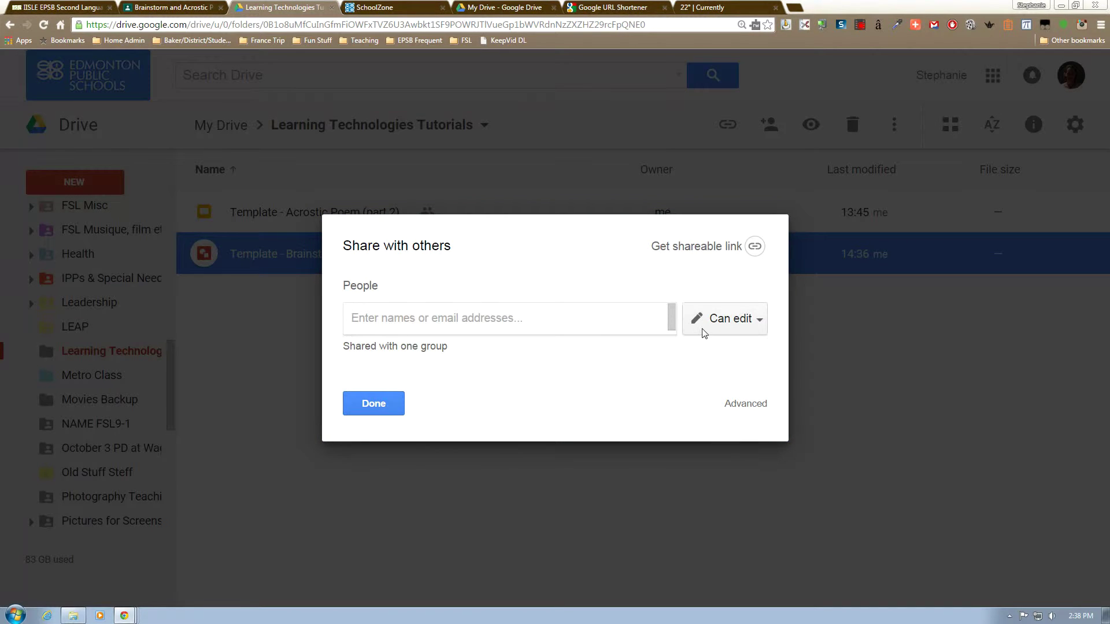
left_click(754, 405)
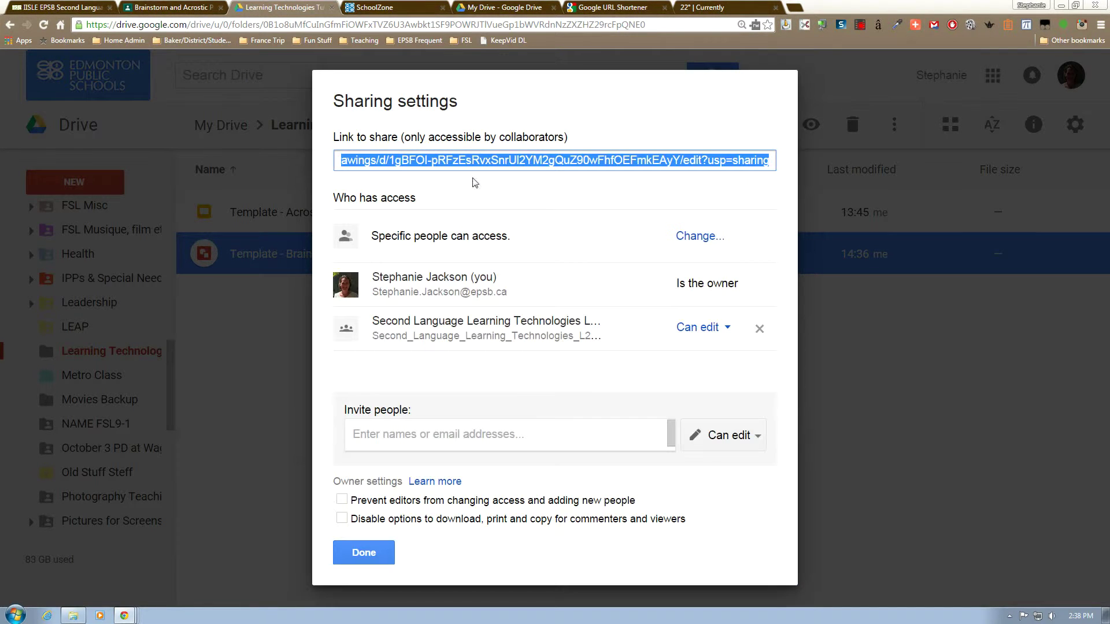
left_click(685, 237)
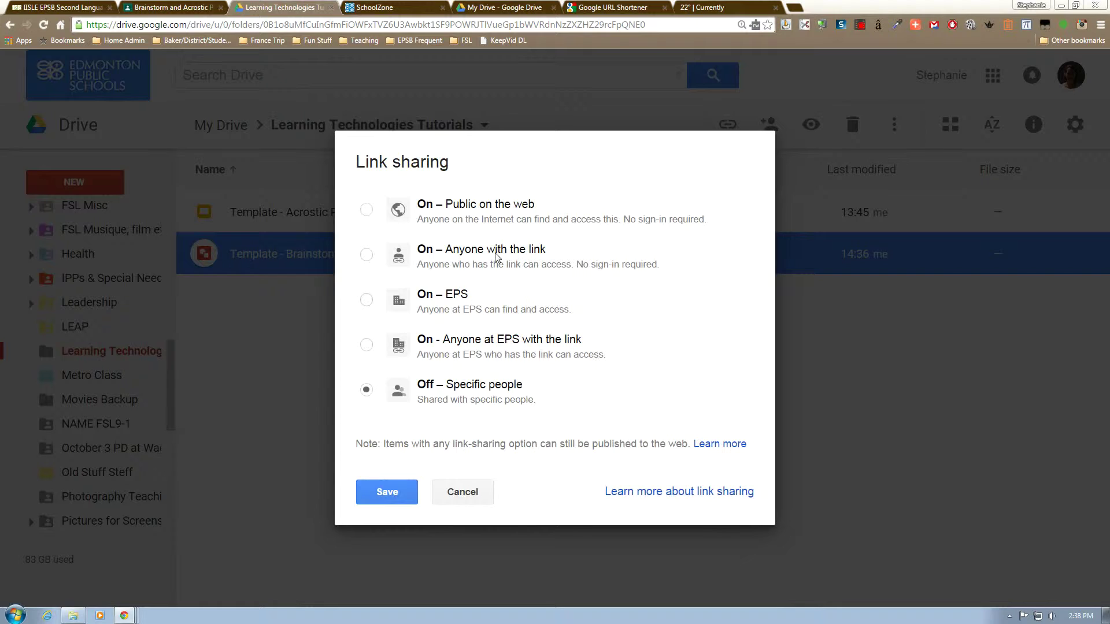
left_click(496, 257)
left_click(399, 522)
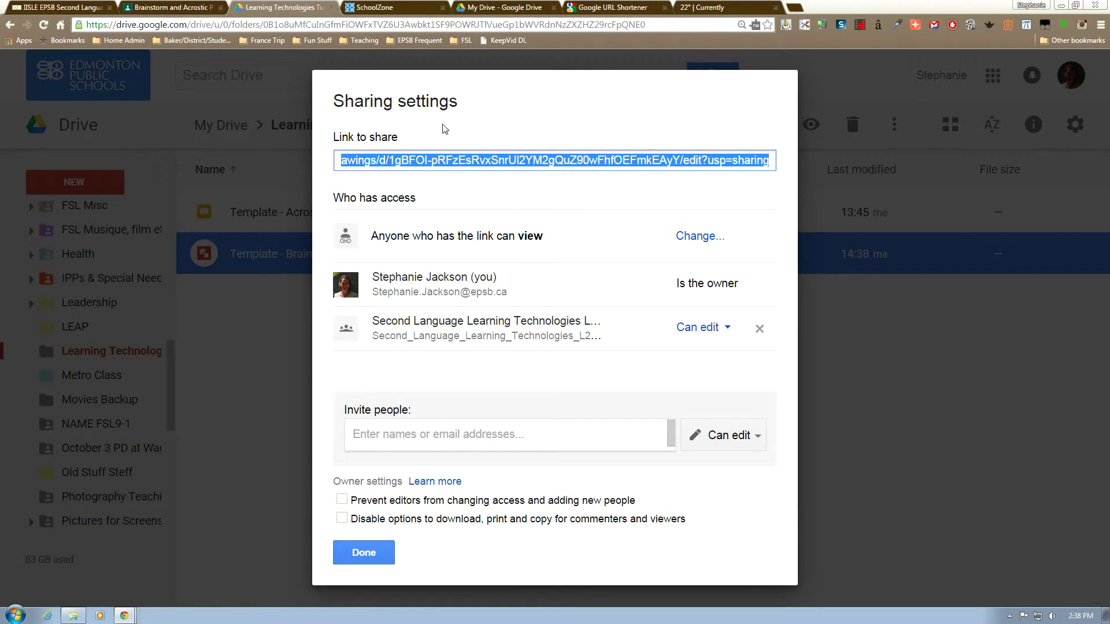
left_click(361, 556)
In the spare tab, load the template link with 'edit?usp=sharing' replaced by 'copy' and request a goo.gl short link.
left_click(712, 8)
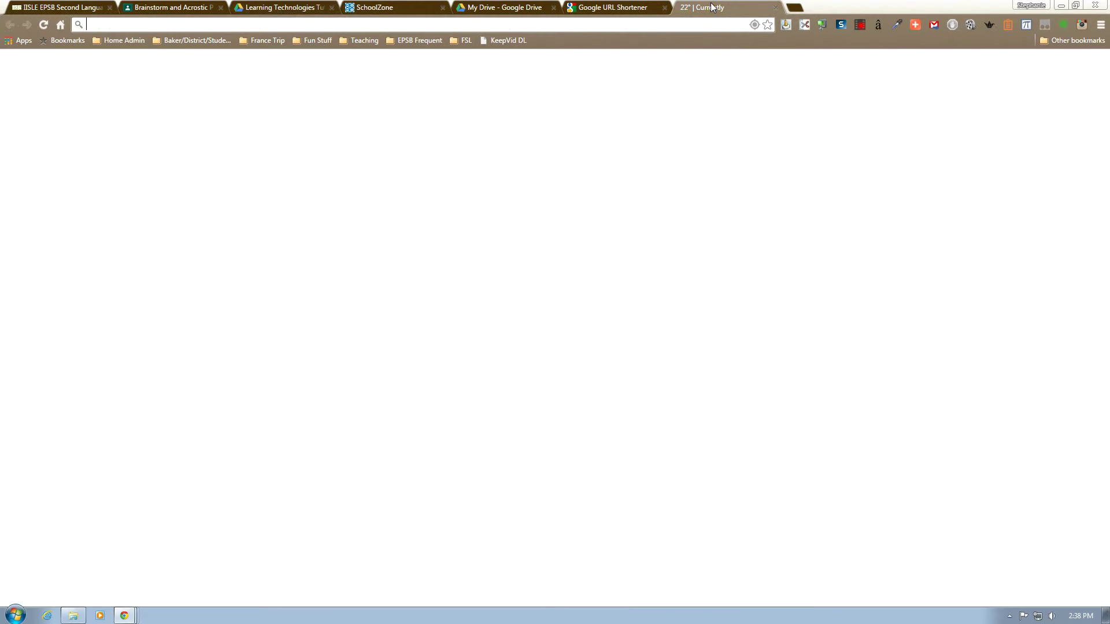
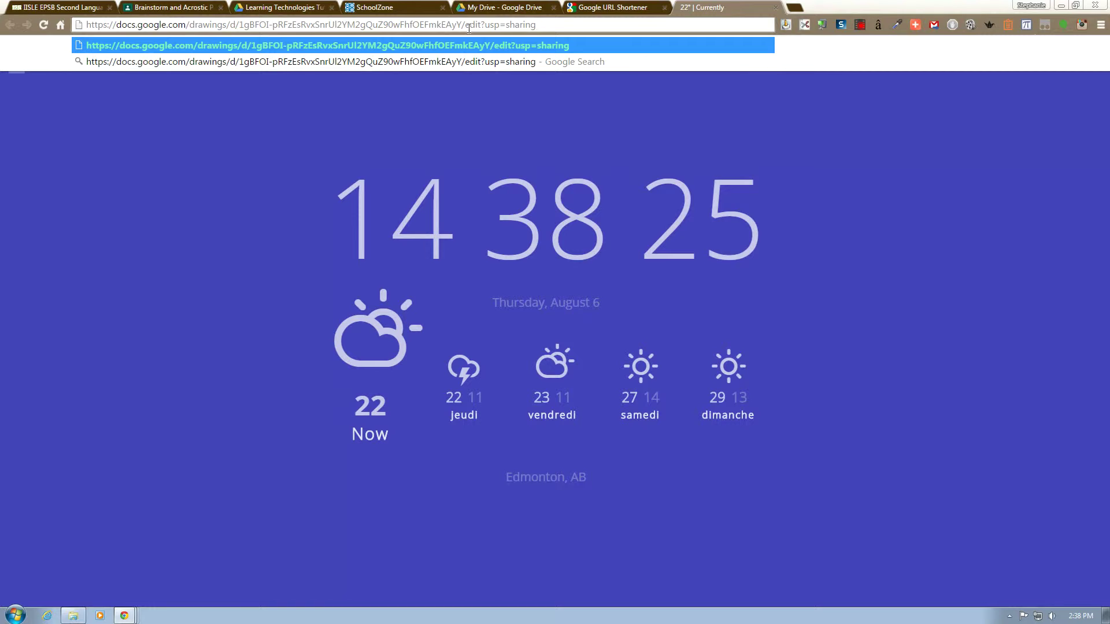
left_click_drag(466, 25, 544, 25)
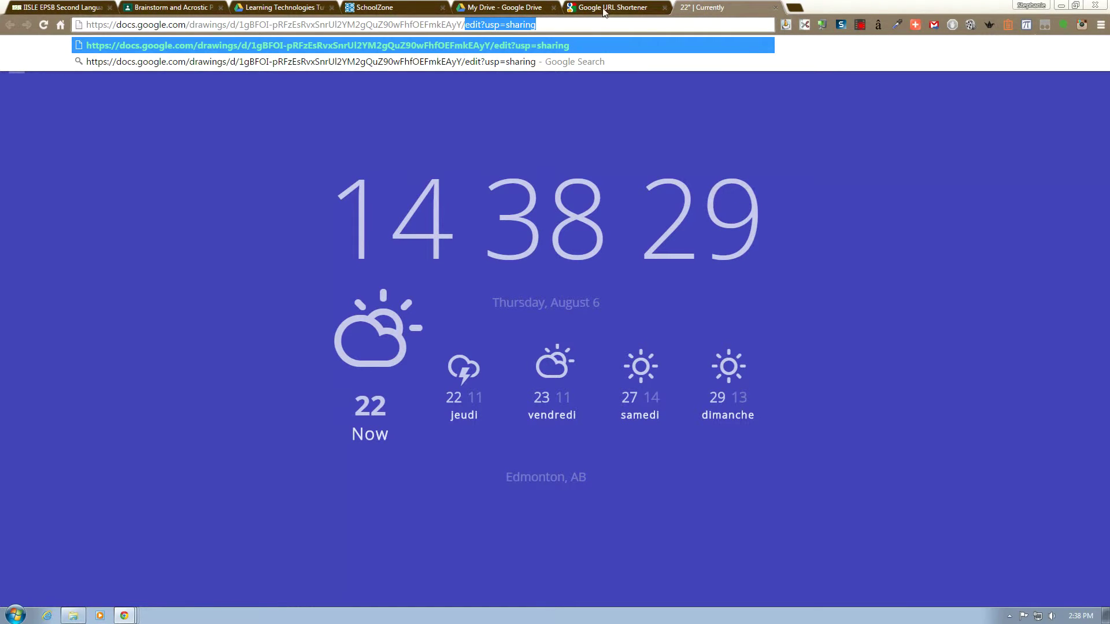
type("co")
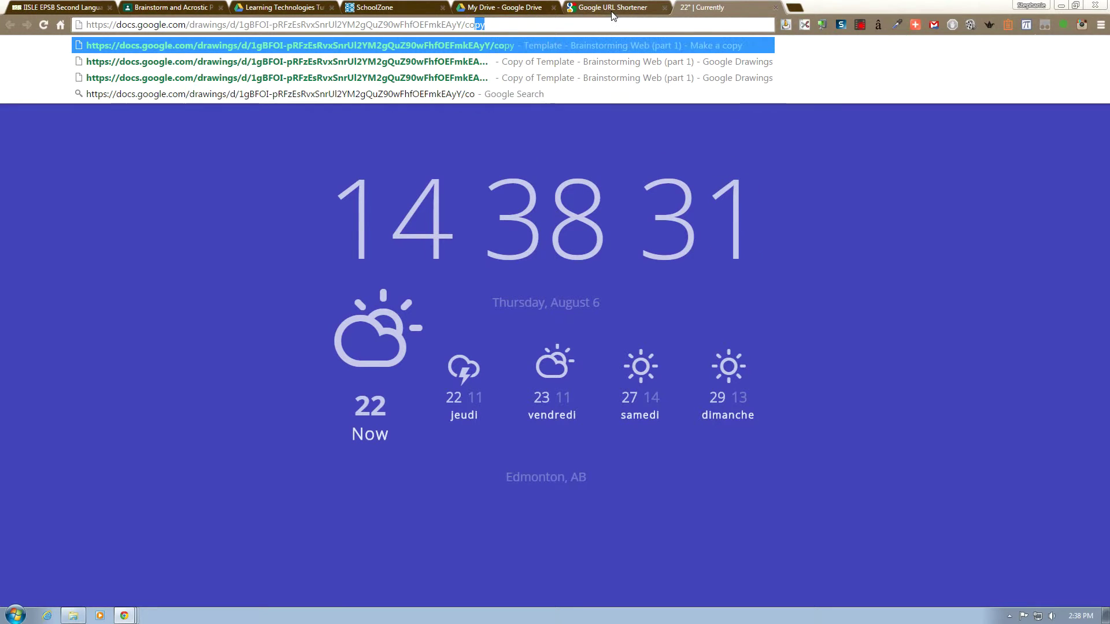
type("py")
key("ctrl+a")
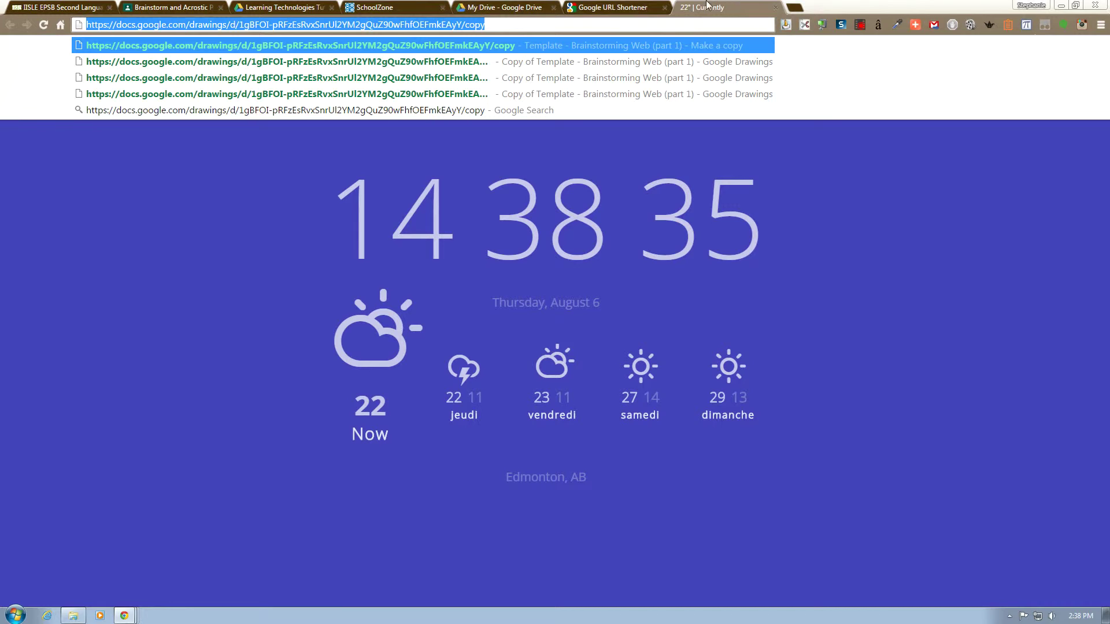
key("Return")
left_click(822, 26)
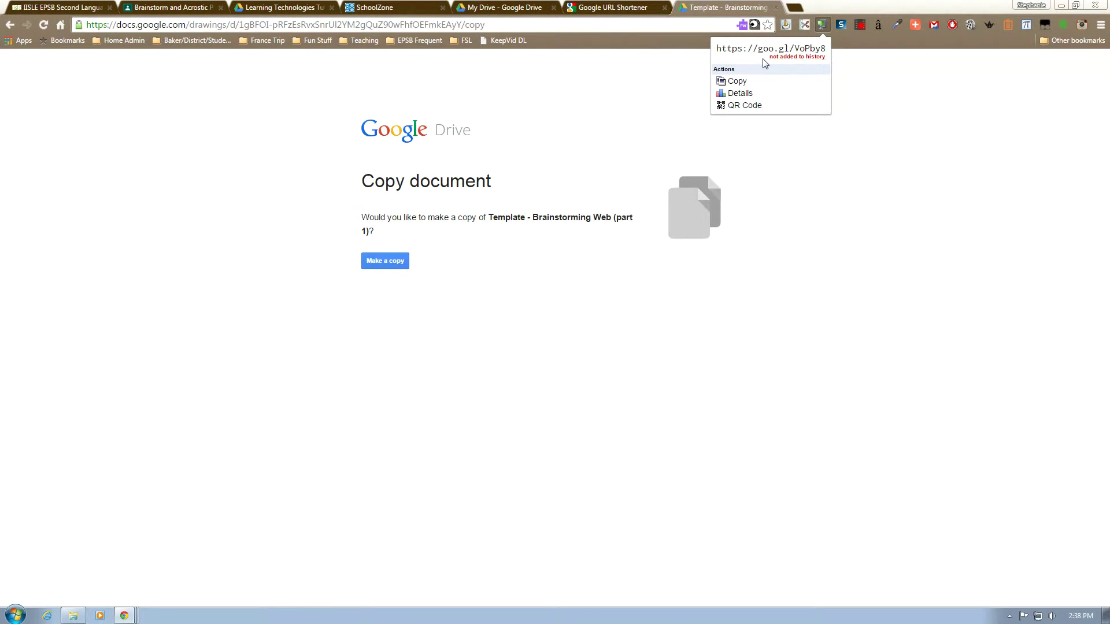
left_click(608, 13)
left_click_drag(358, 359, 982, 362)
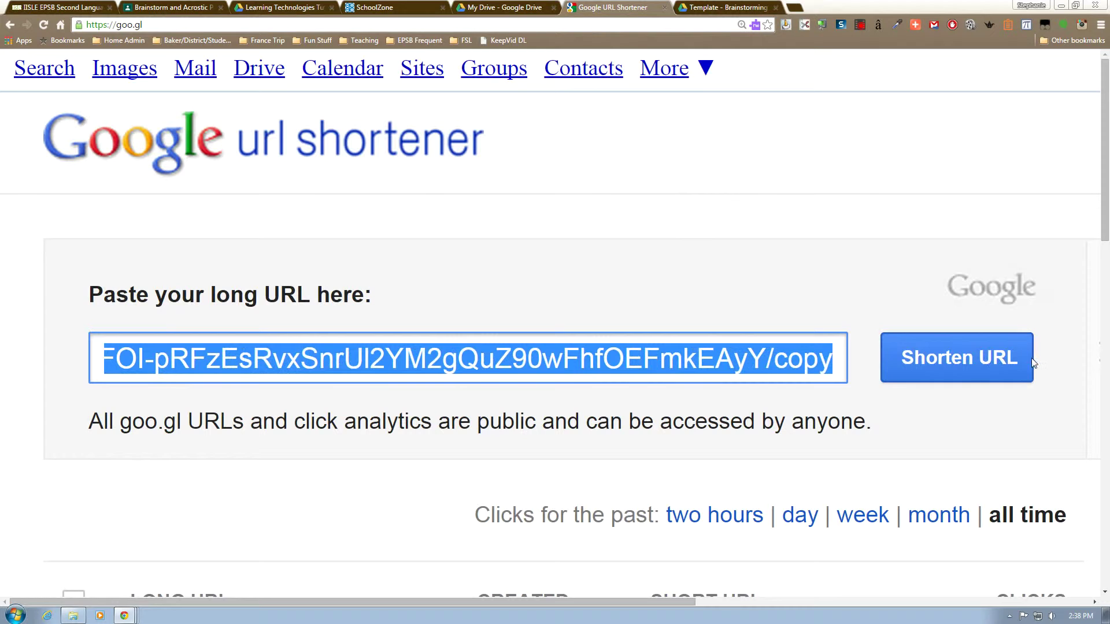
left_click(966, 361)
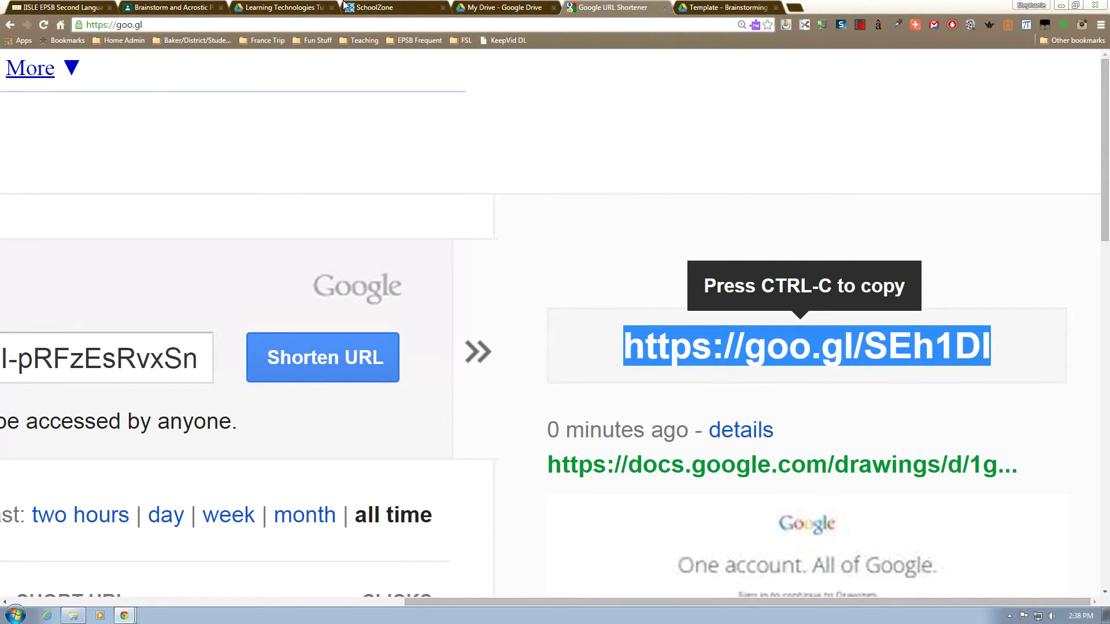
left_click(376, 6)
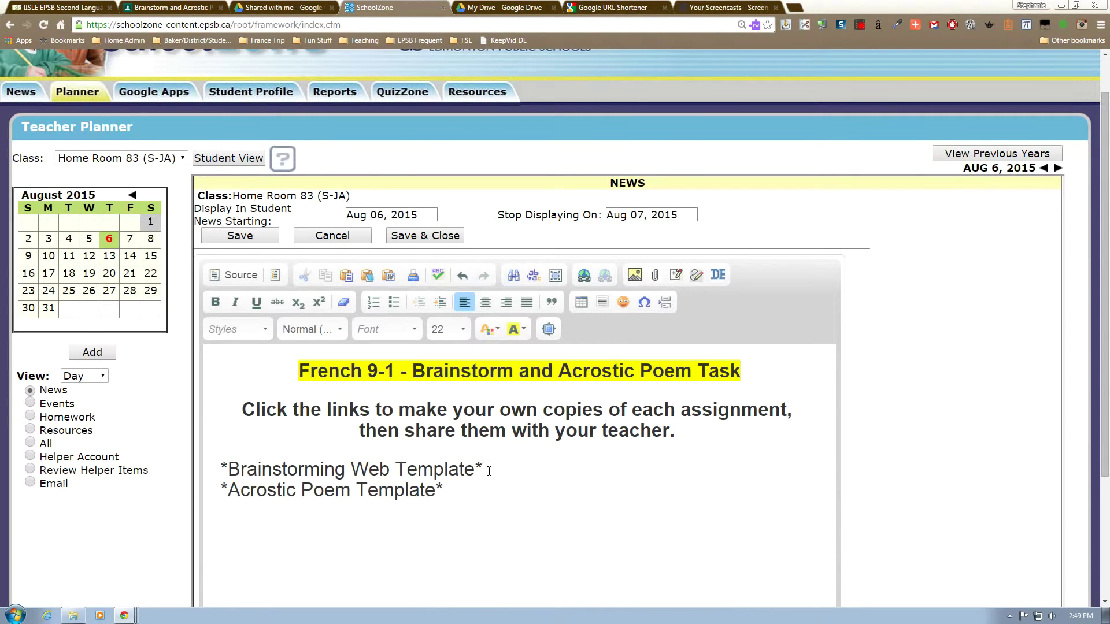
left_click_drag(482, 469, 210, 472)
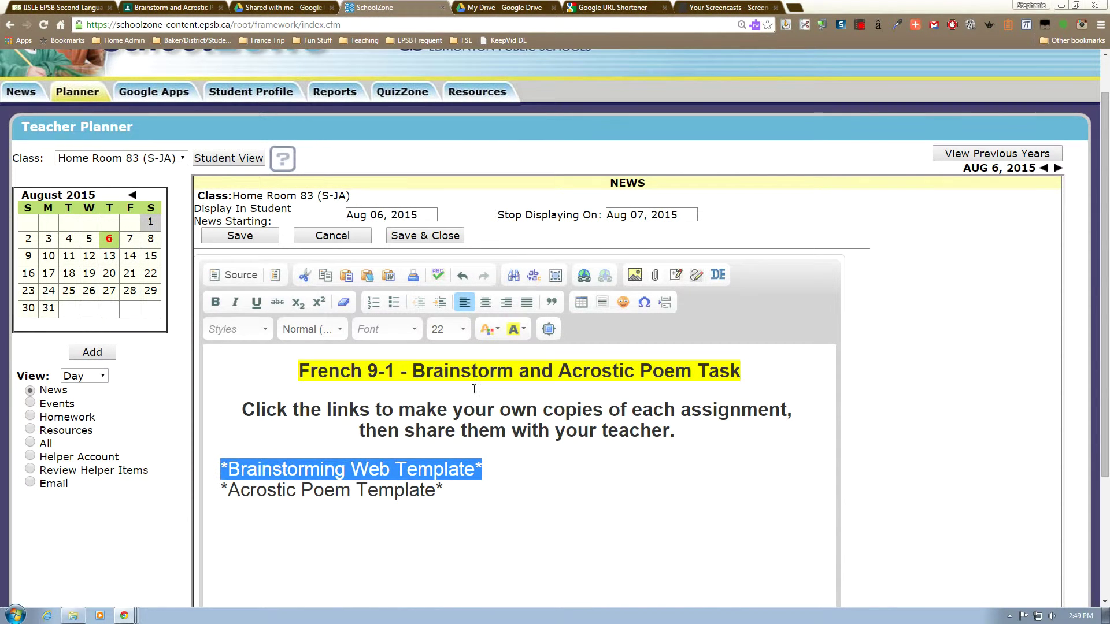
Hyperlink the Brainstorming Web Template line to the pasted /copy URL, then Save & Close.
left_click(584, 275)
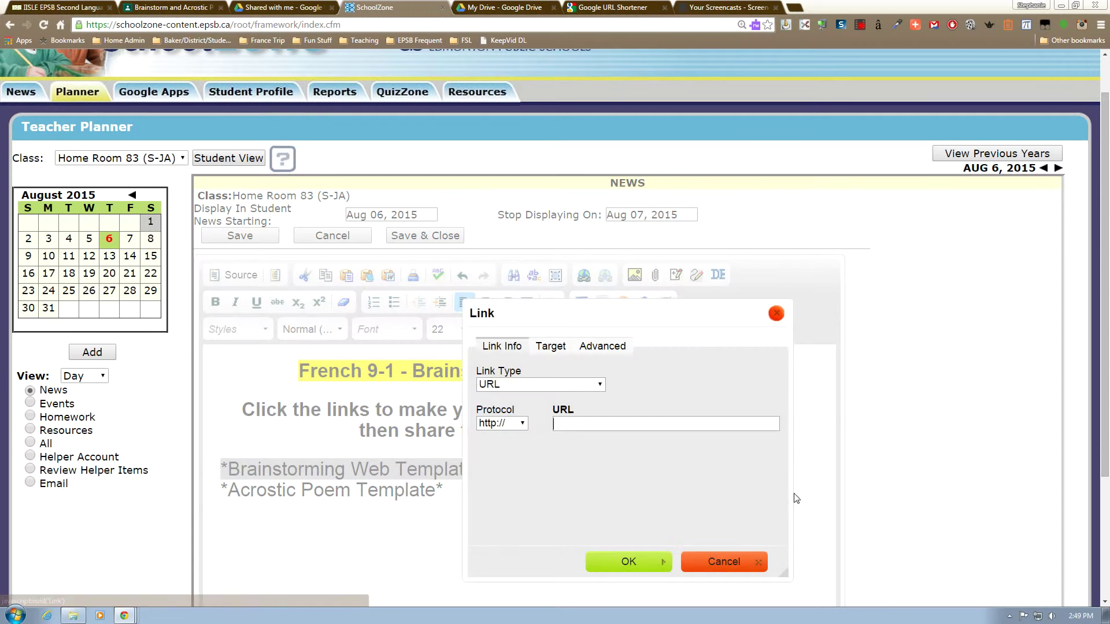
key("ctrl+v")
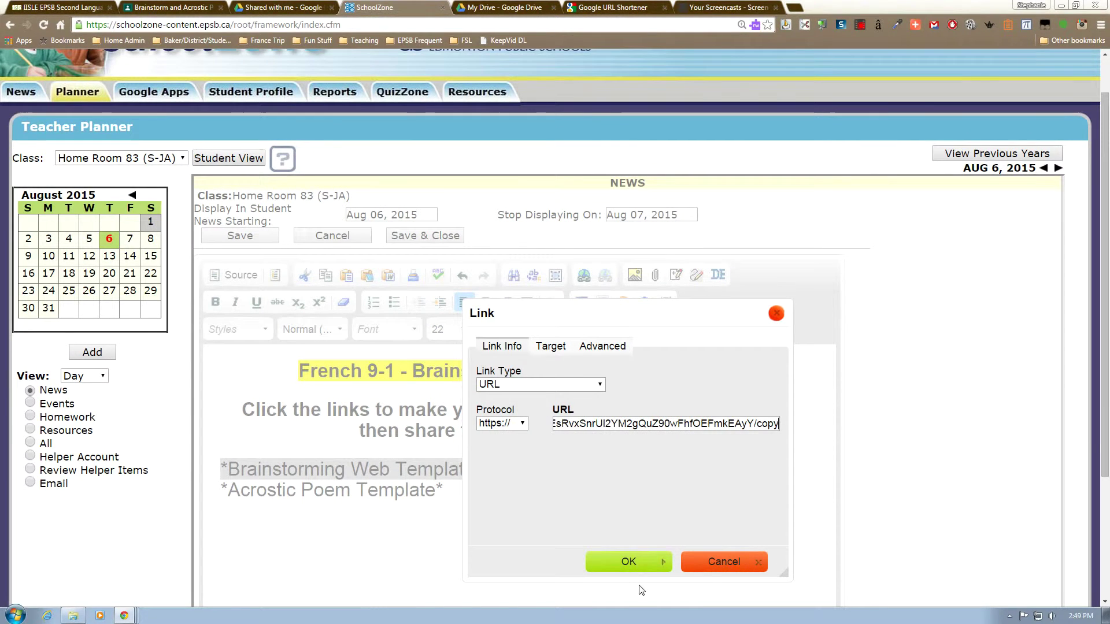
left_click(633, 560)
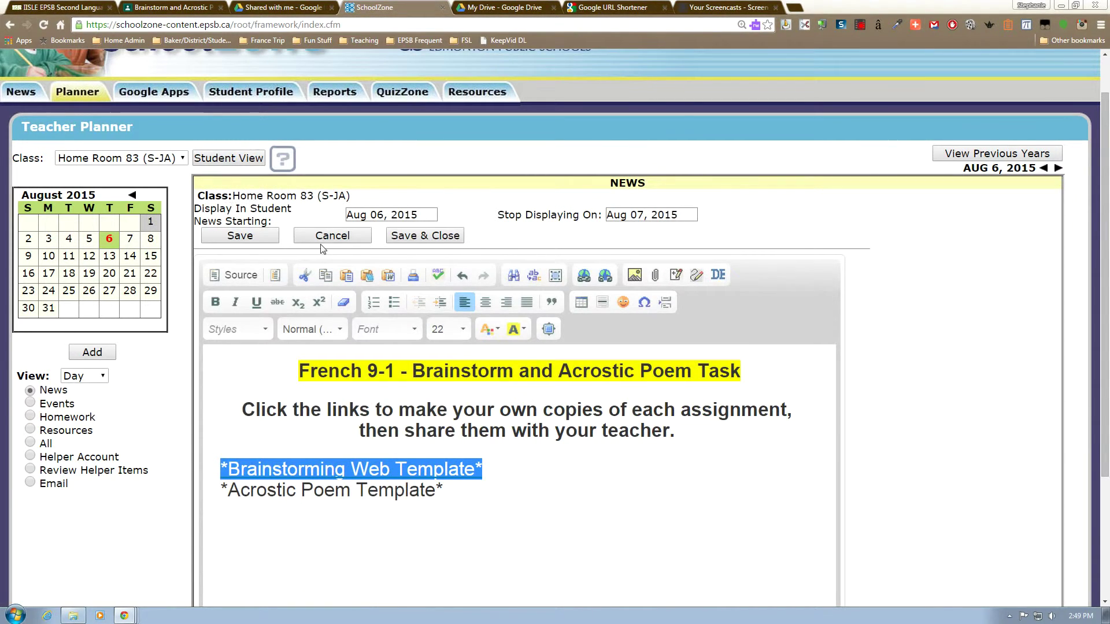
left_click(398, 242)
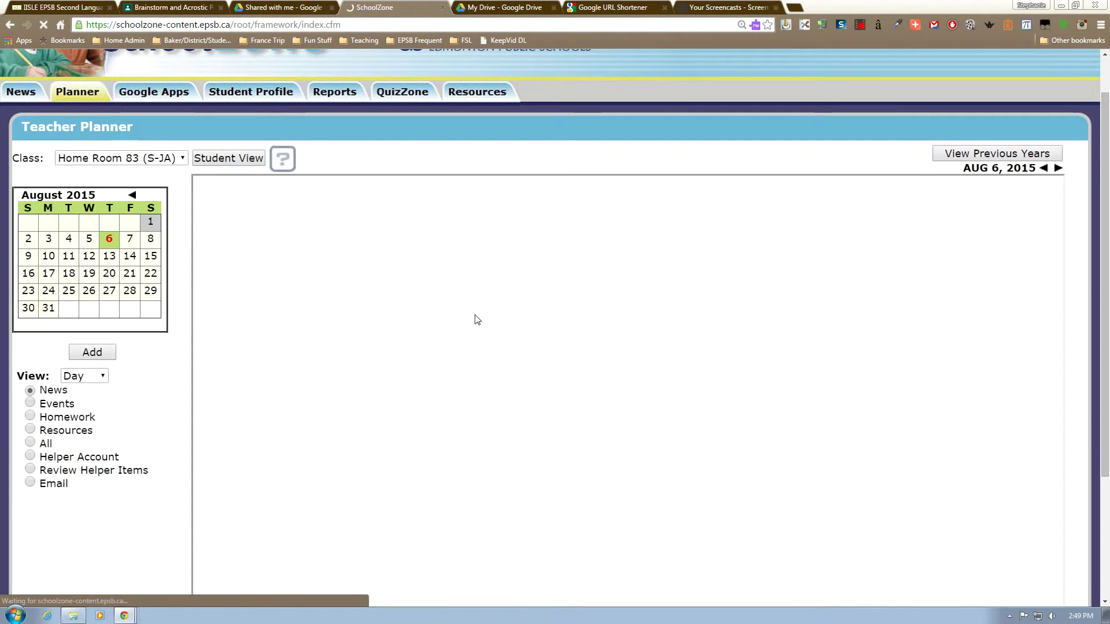
Copy the template through its /copy link and rename it 'NAME - Brainstorming Web (part 1)'.
left_click(446, 294)
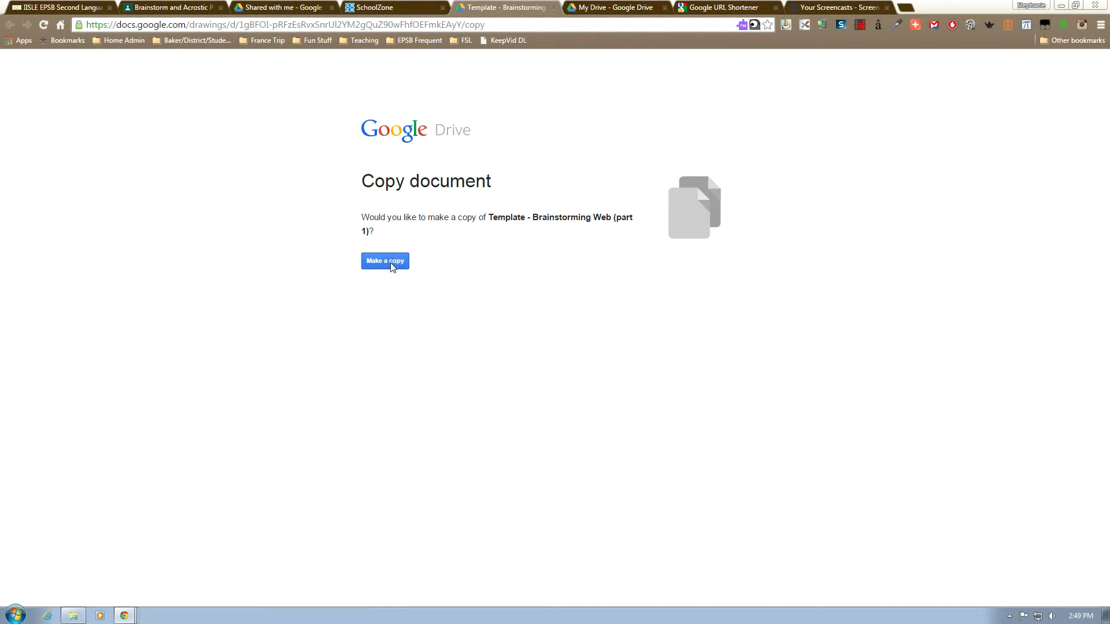
left_click(391, 263)
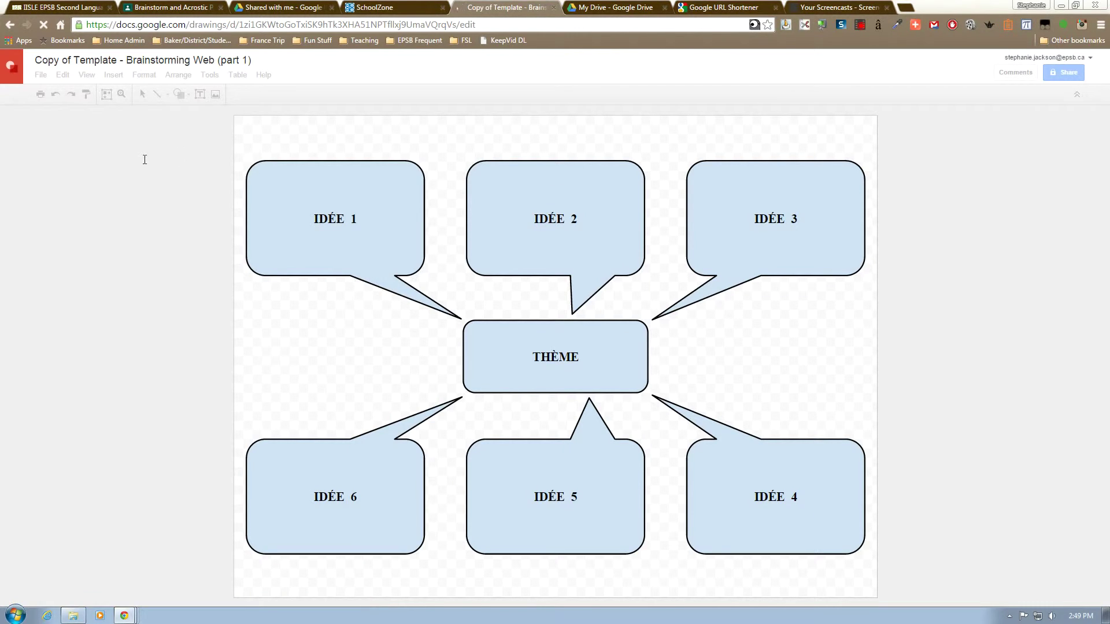
left_click(197, 60)
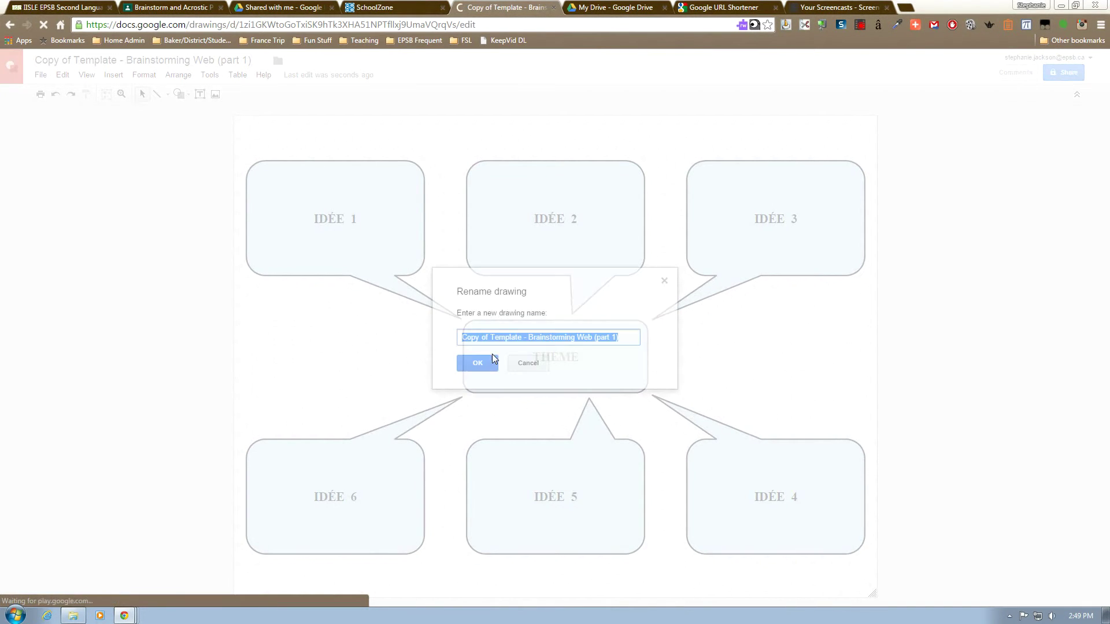
left_click(523, 337)
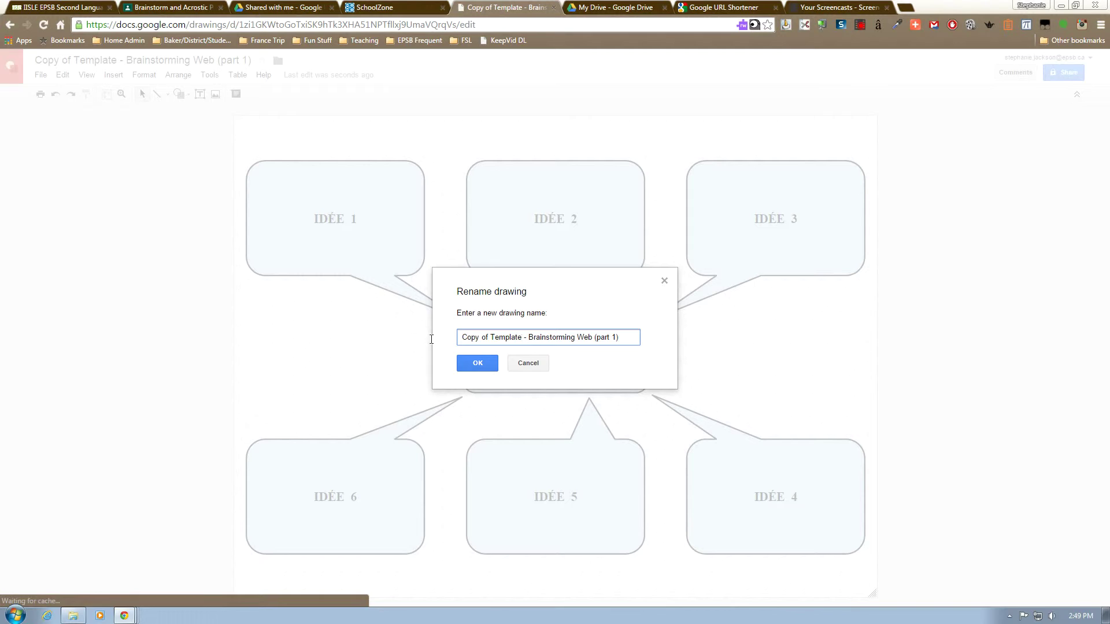
left_click_drag(431, 339, 339, 341)
type("NAME")
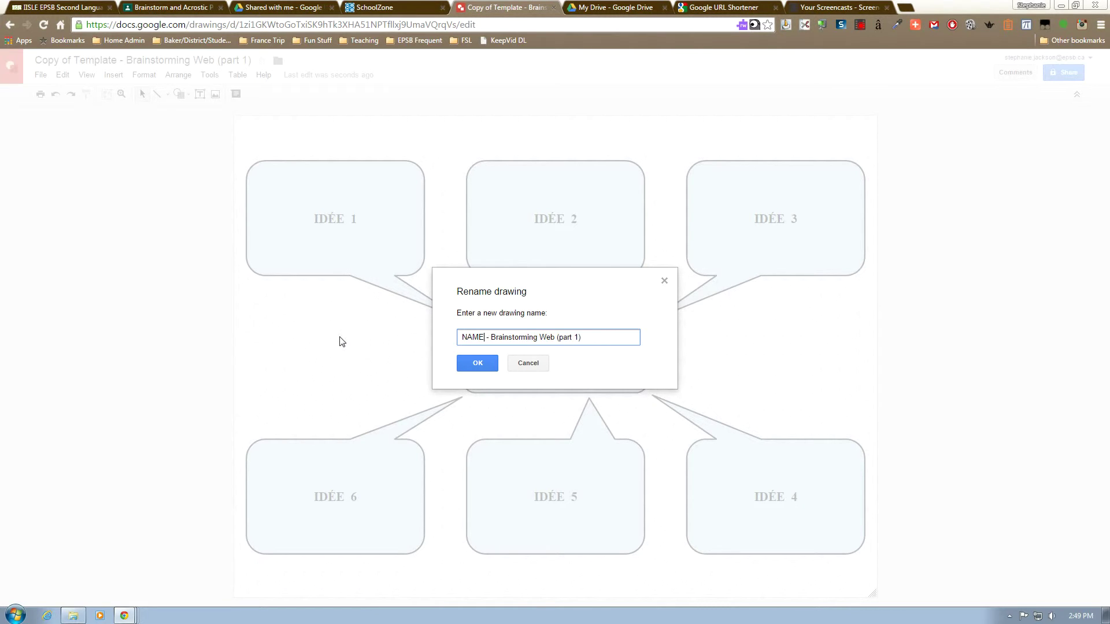
left_click(462, 368)
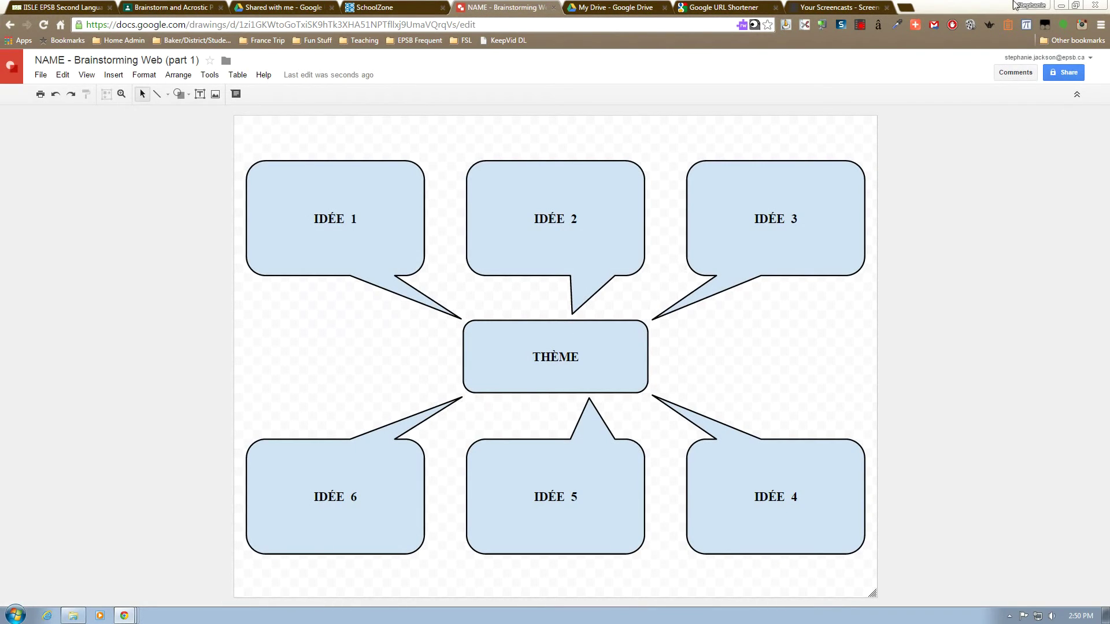
Give the teacher's account edit access to the drawing, with email notification turned off.
left_click(1066, 73)
type("ste")
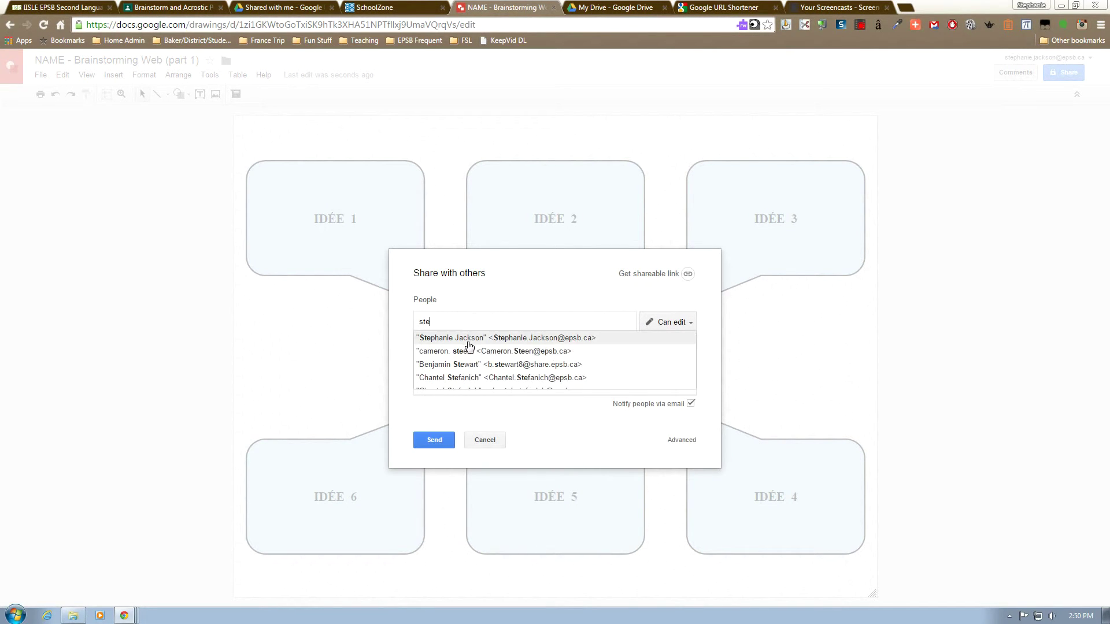
left_click(466, 343)
left_click(690, 404)
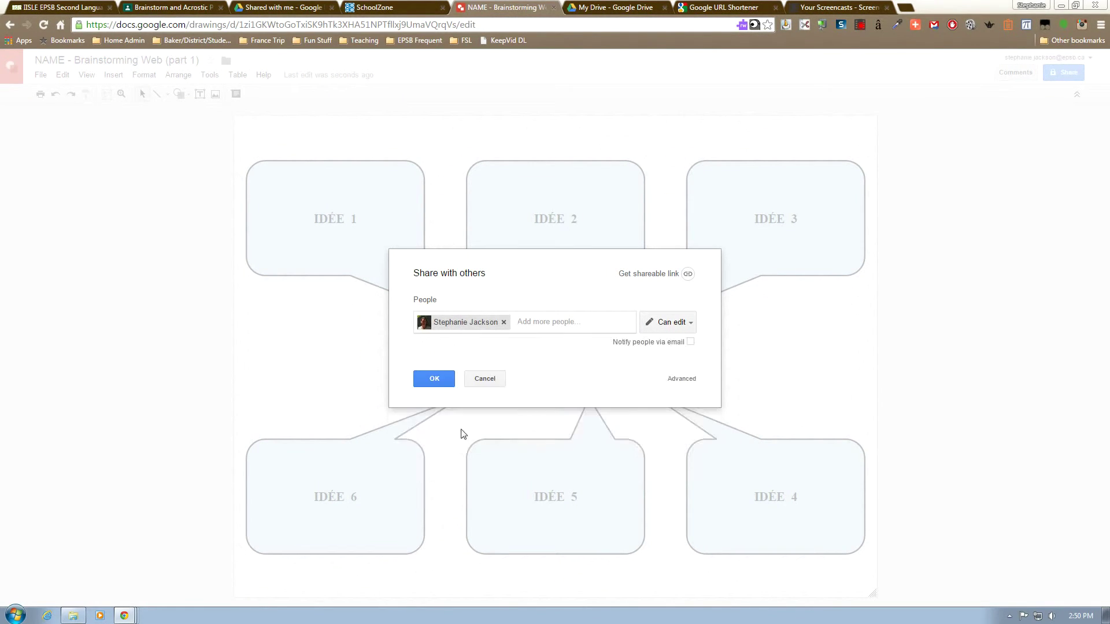
left_click(434, 379)
left_click(448, 310)
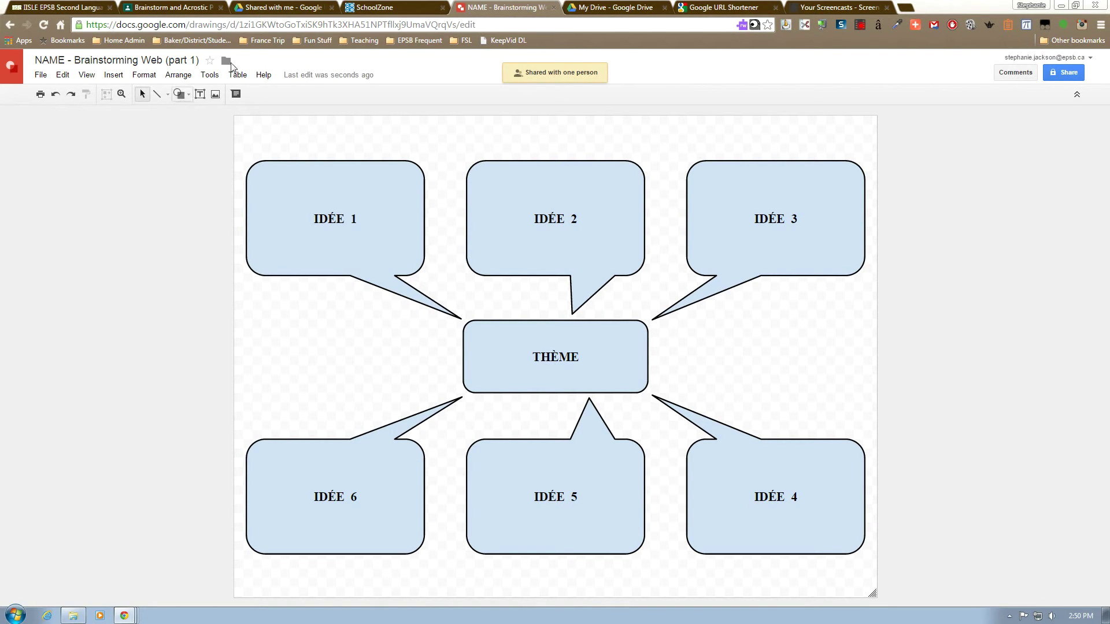
Share the NAME FSL 9-1 folder with the teacher as editor, then check the teacher's Shared with me list.
left_click(612, 7)
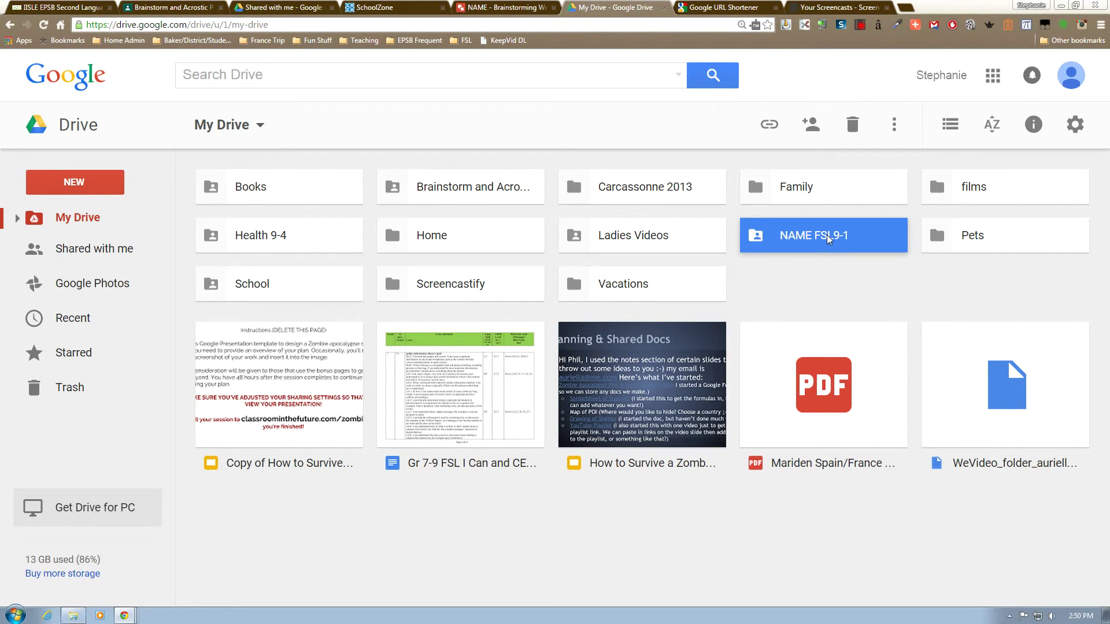
left_click(811, 126)
type("ste")
left_click(456, 344)
left_click(381, 493)
left_click(260, 6)
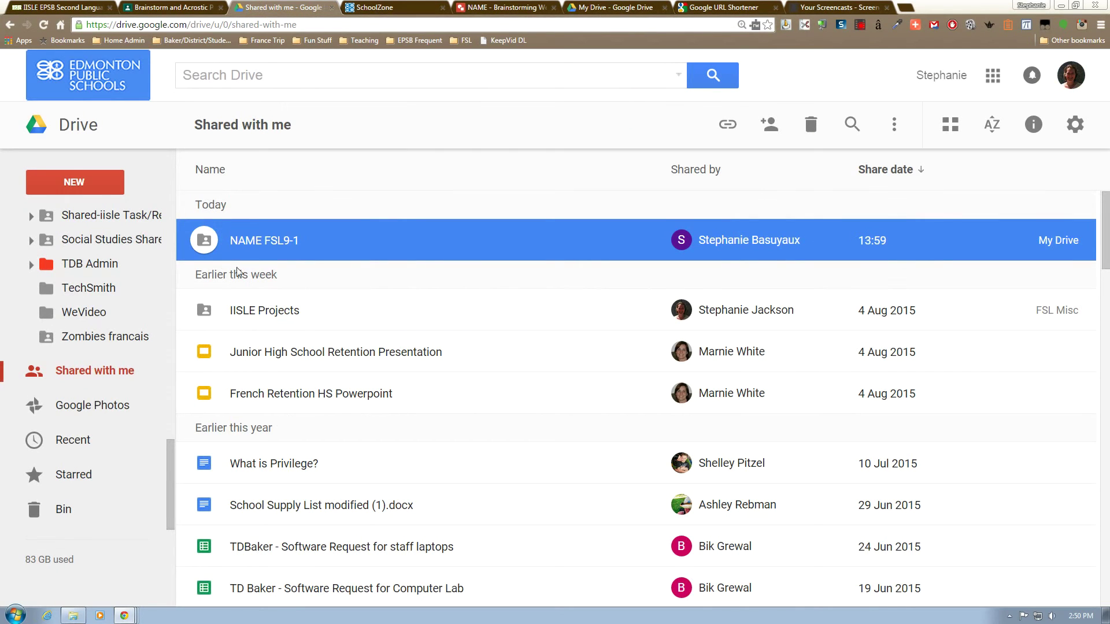